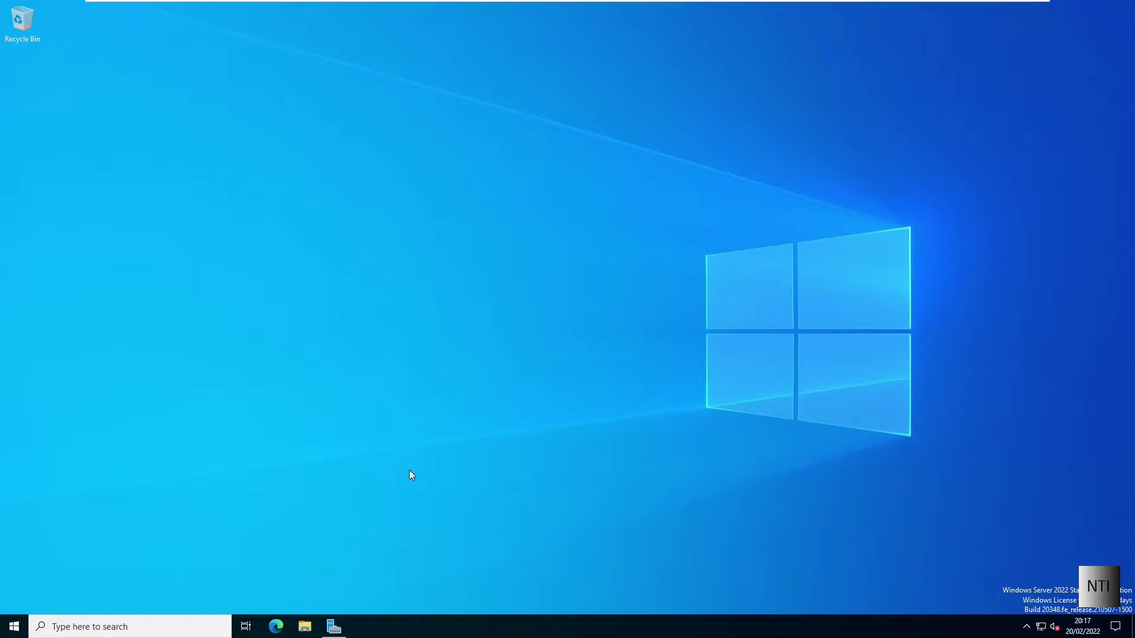
Step: Open File Explorer and browse into Local Disk (C:) from This PC
left_click(304, 627)
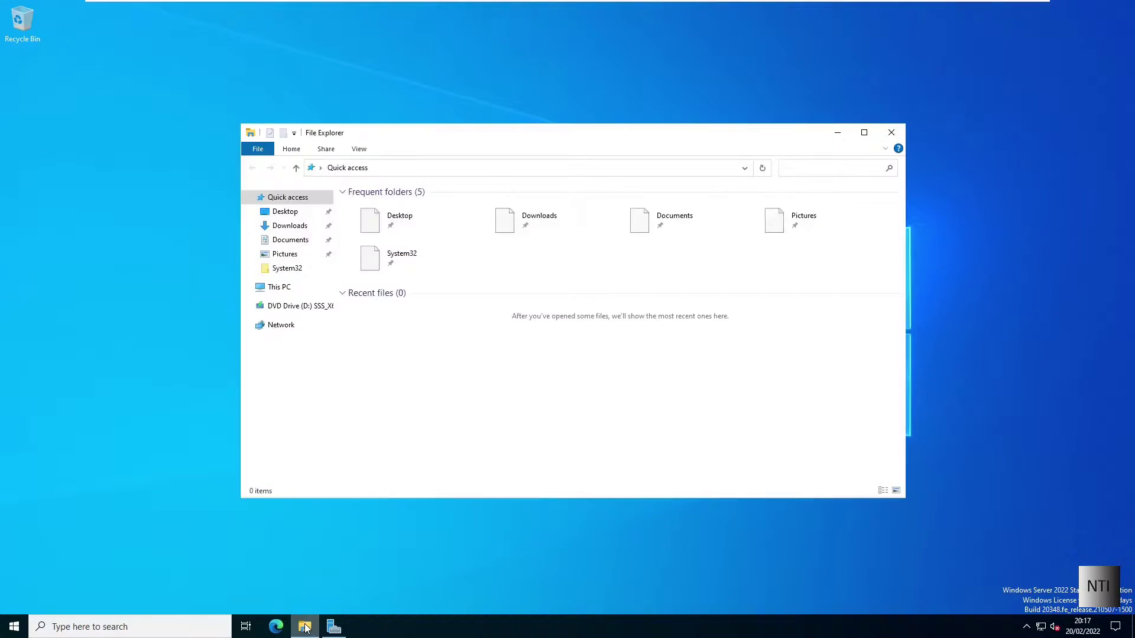
left_click(288, 291)
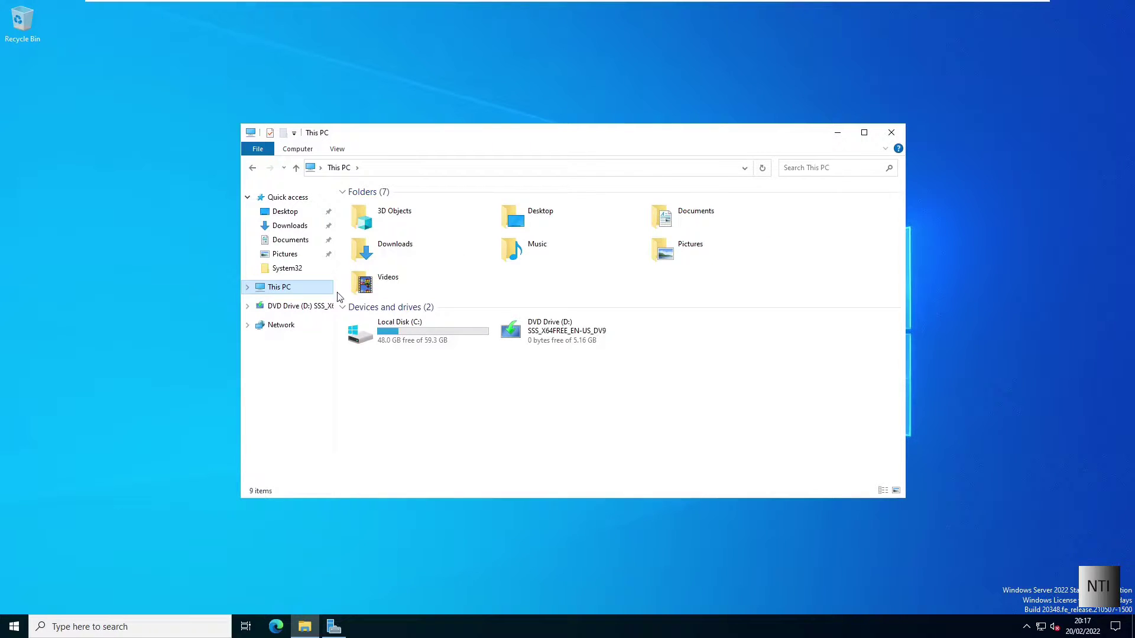
double_click(384, 340)
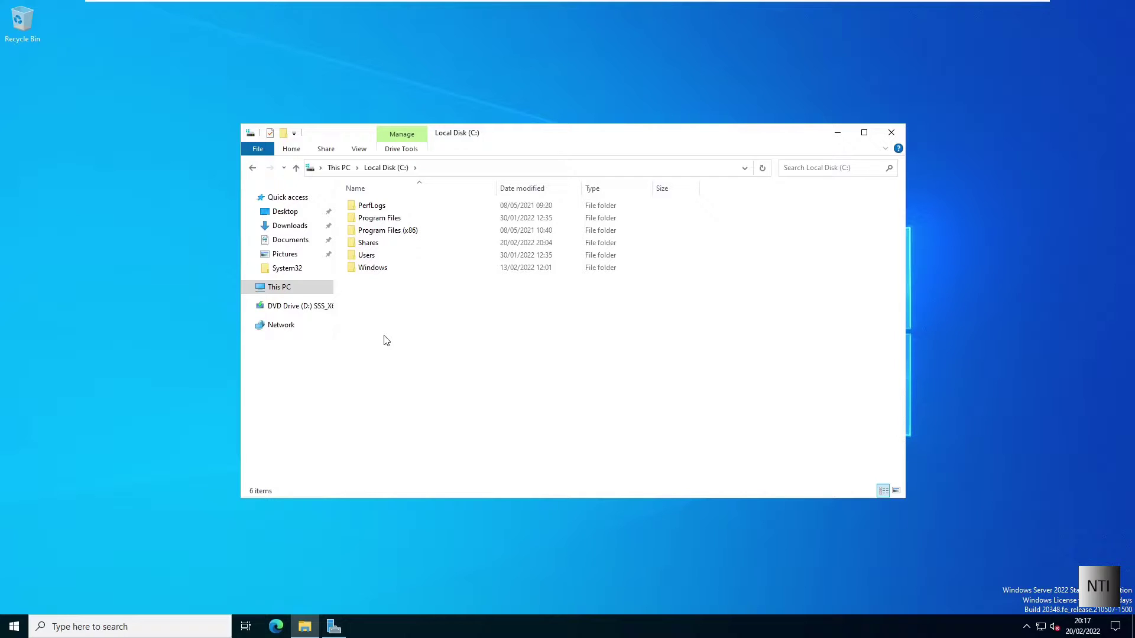
Step: Create a new folder on C: named Shared Folders
right_click(385, 341)
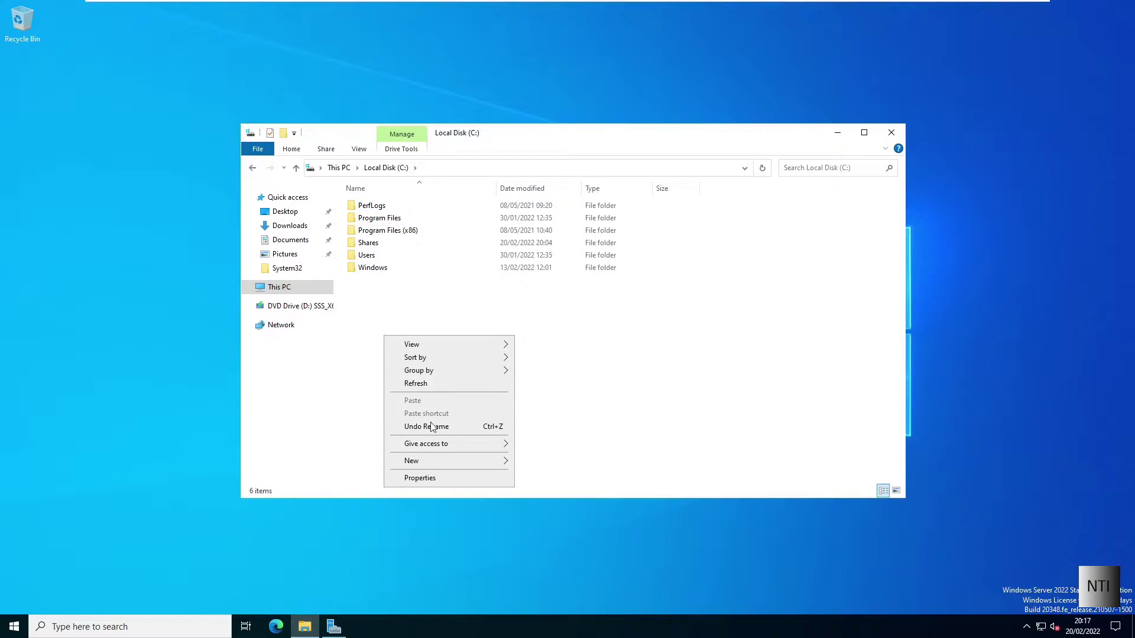
mouse_move(438, 464)
left_click(543, 462)
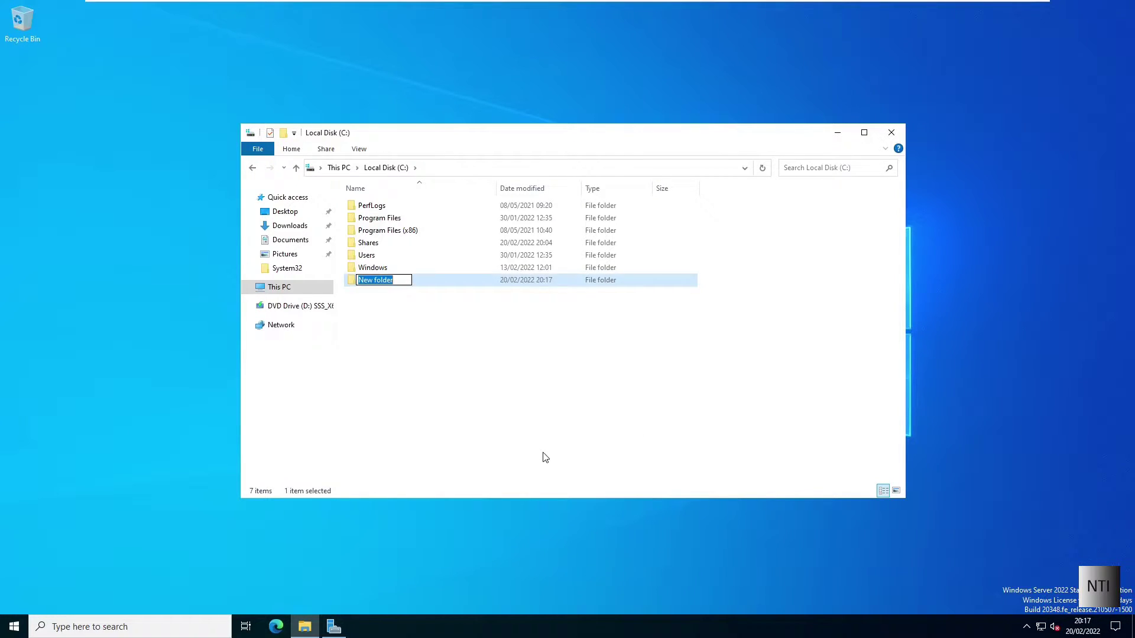
key("BackSpace")
type("SharedFolders")
key("Return")
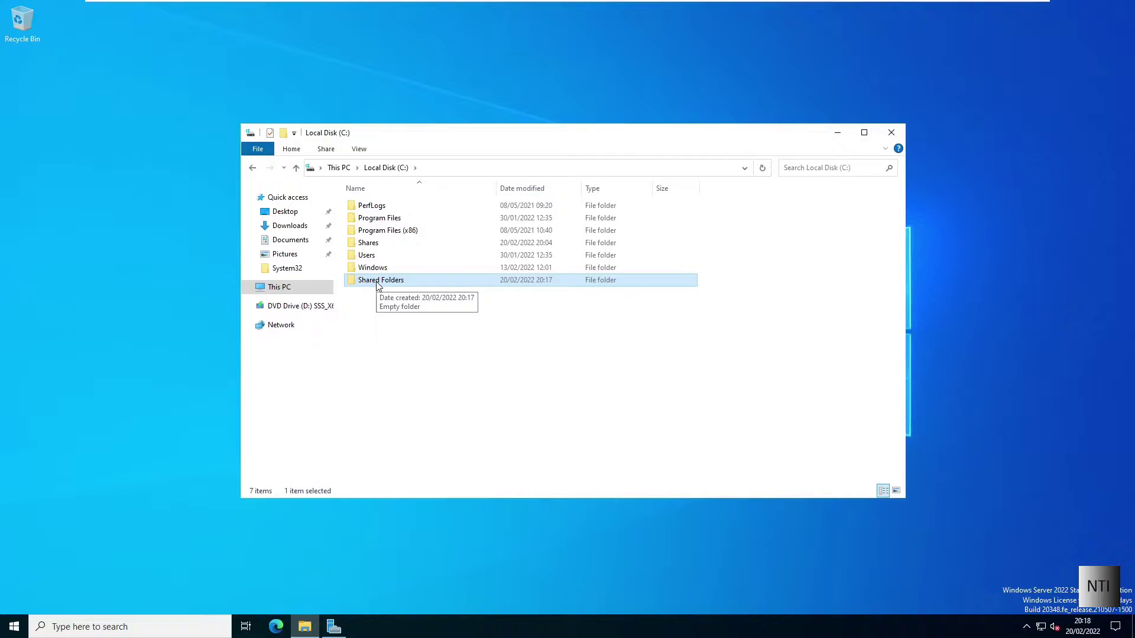
Step: Open the Advanced Sharing options from the Shared Folders folder's Sharing properties
right_click(379, 286)
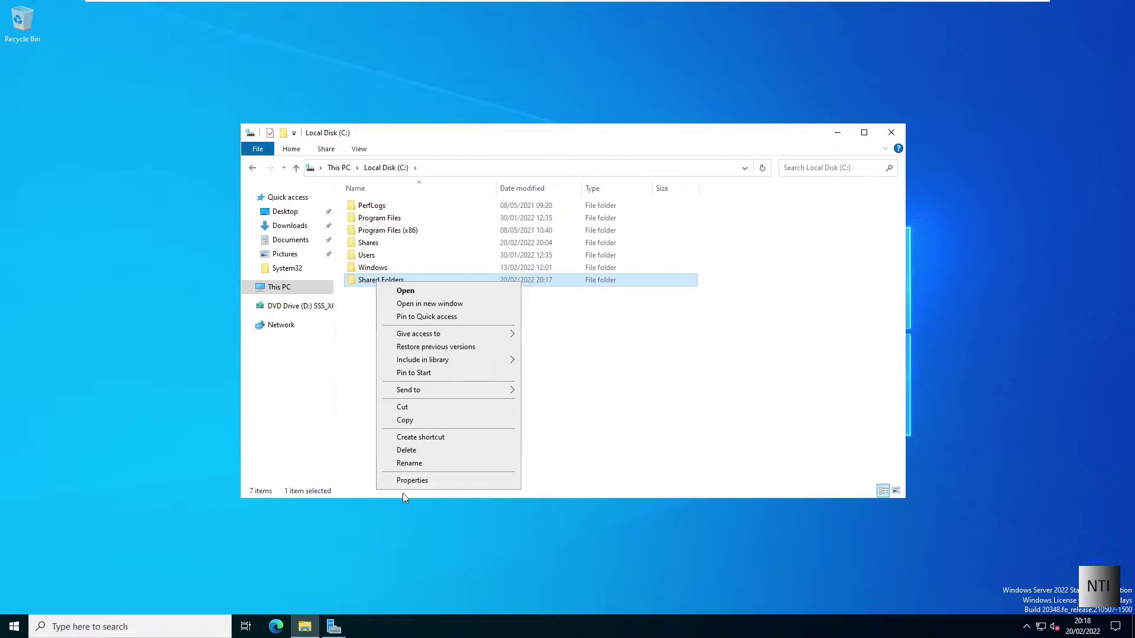
left_click(412, 481)
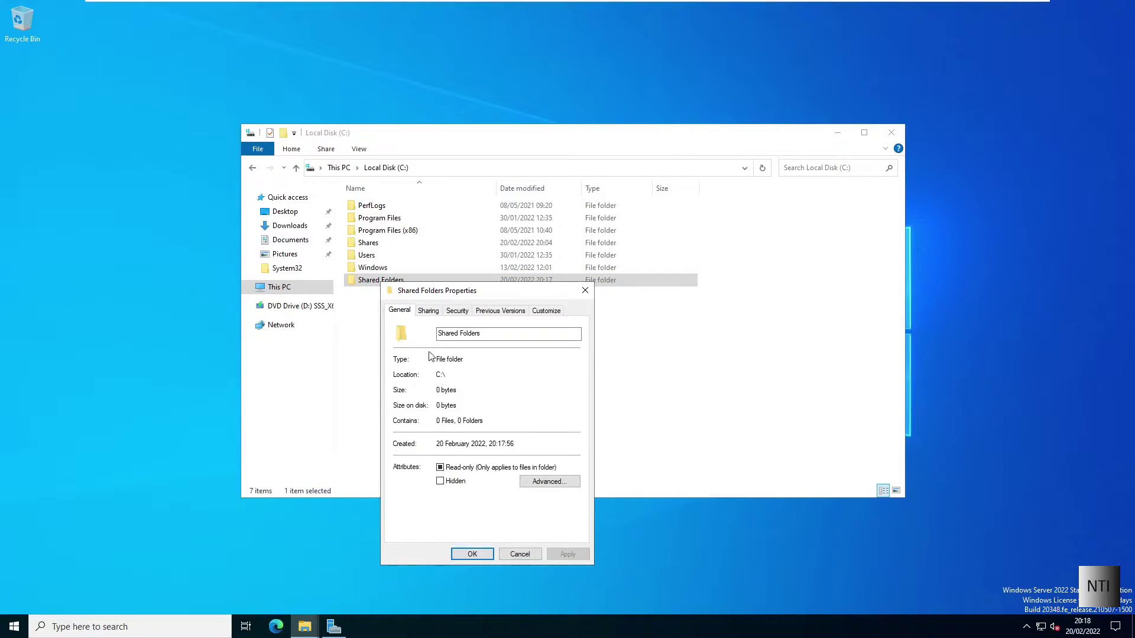
left_click(430, 311)
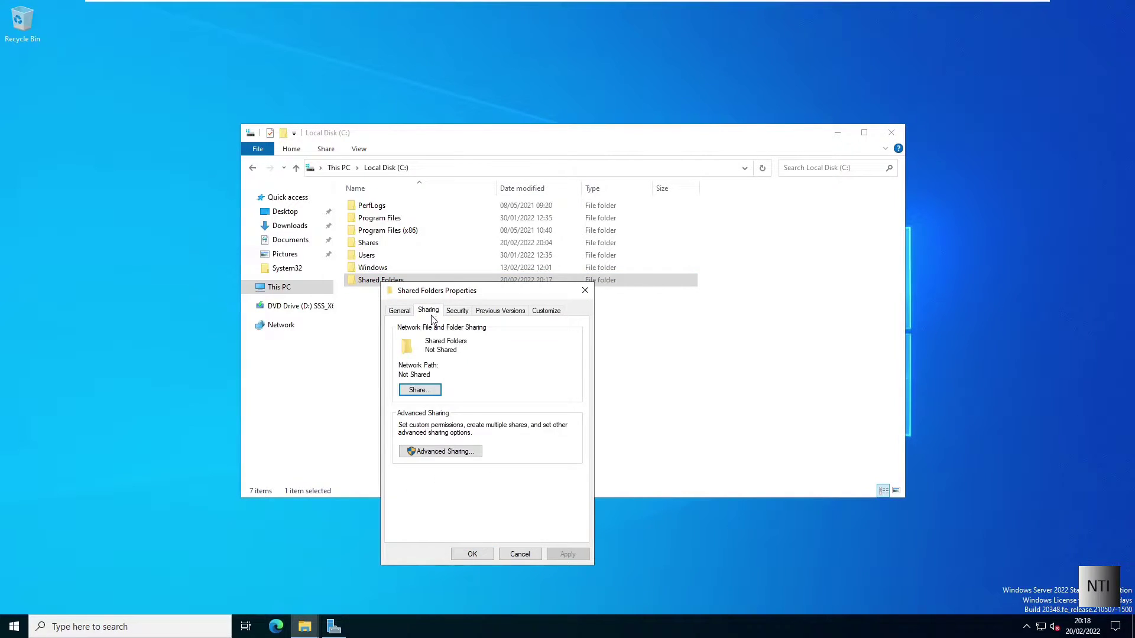
left_click(429, 451)
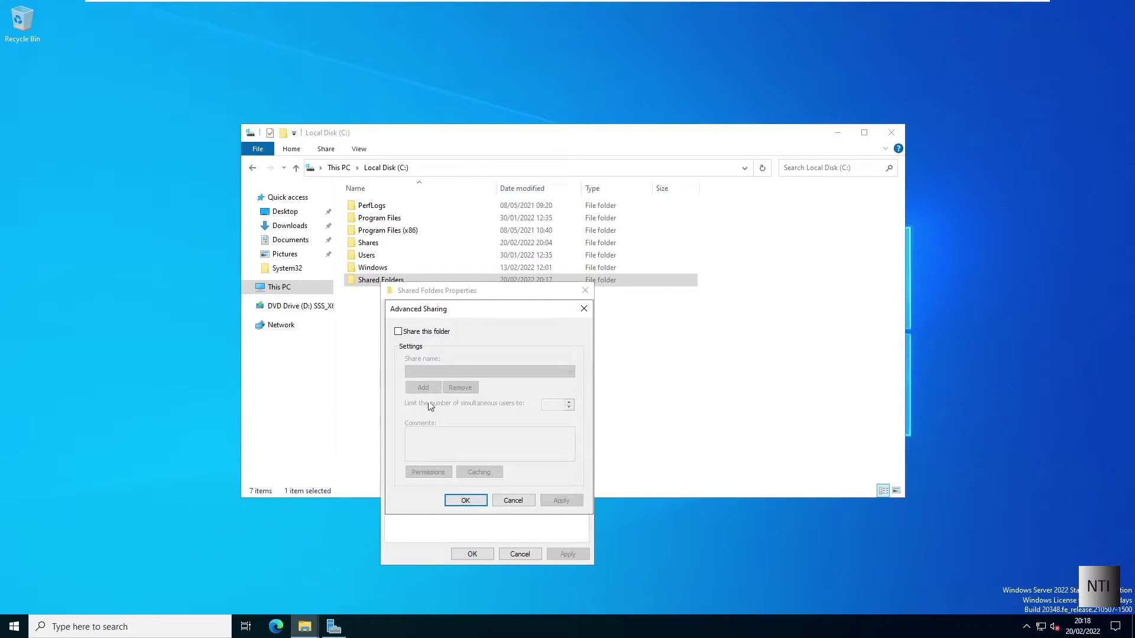
Step: Tick Share this folder and change the share name to Shared_Folders$
left_click(399, 332)
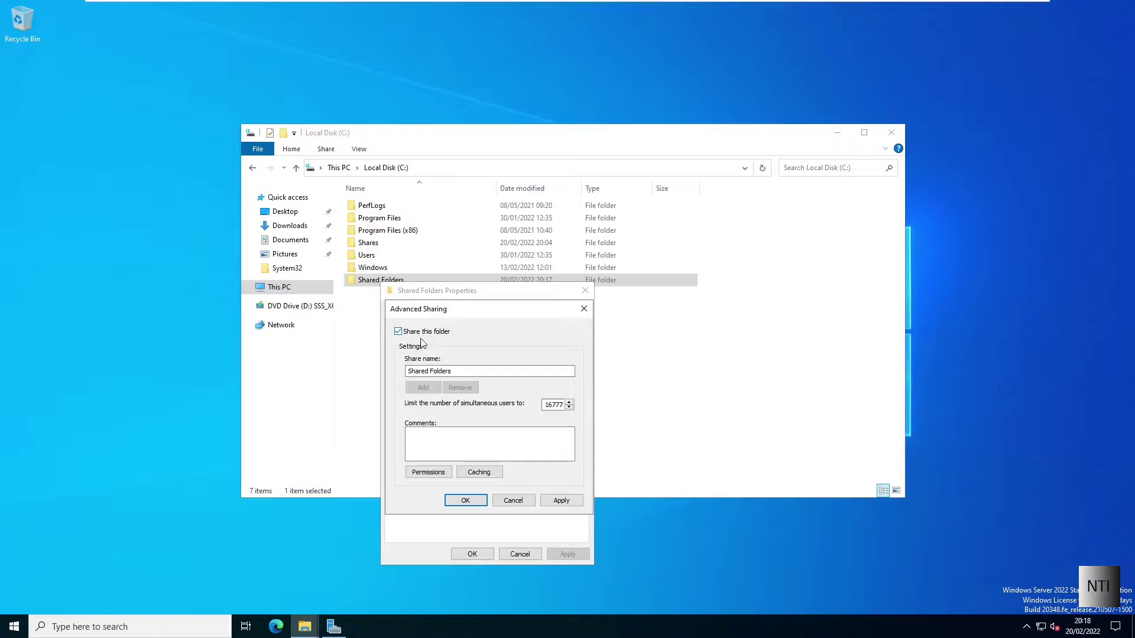
left_click(428, 371)
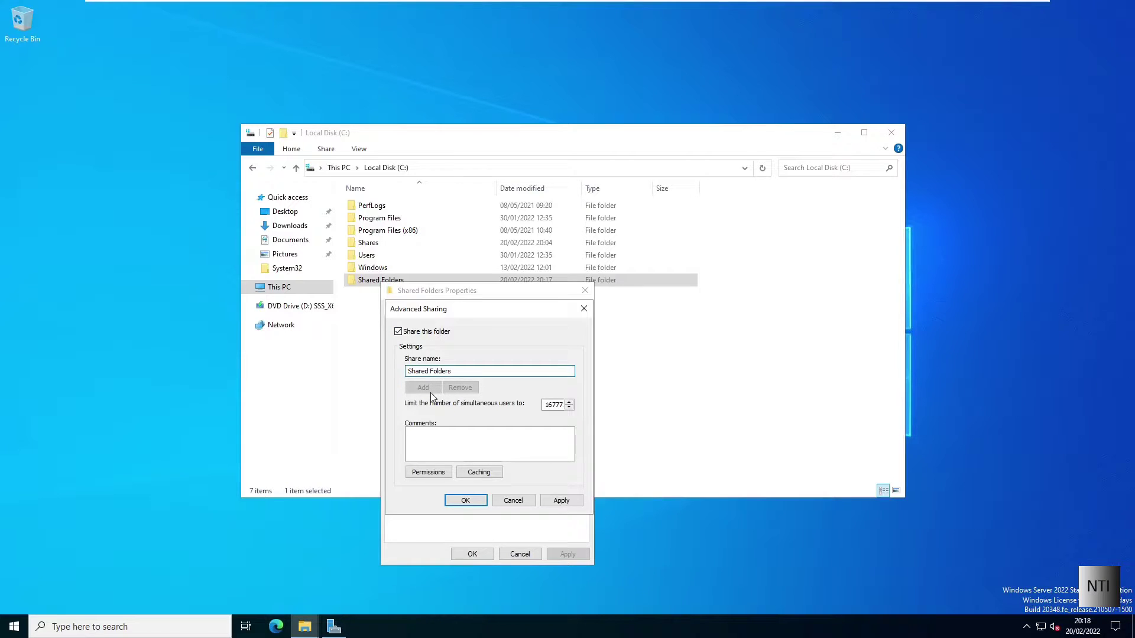
key("BackSpace")
type("_")
type("$")
Step: Remove Everyone, add Domain Users with Full Control Allow, and apply the Advanced Sharing settings
left_click(420, 474)
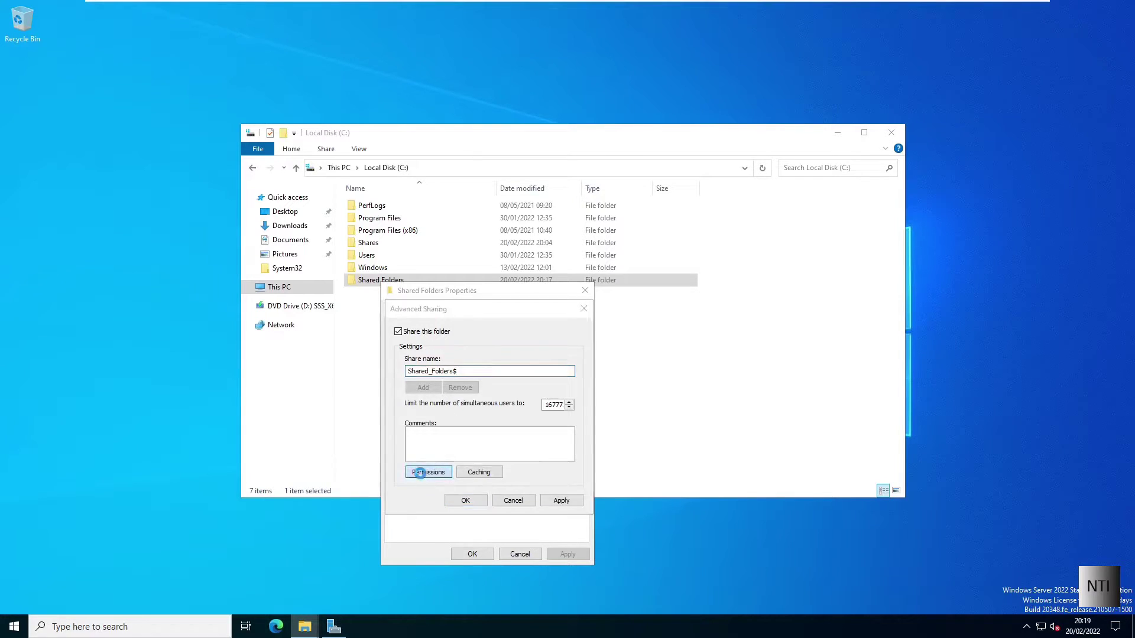
left_click(573, 430)
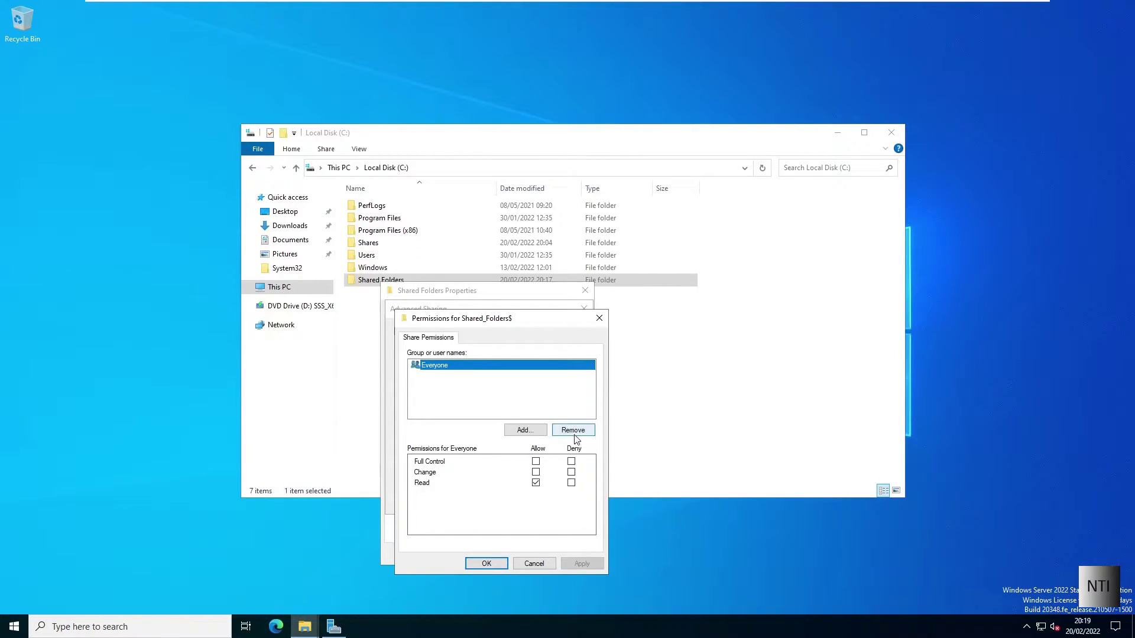
left_click(530, 432)
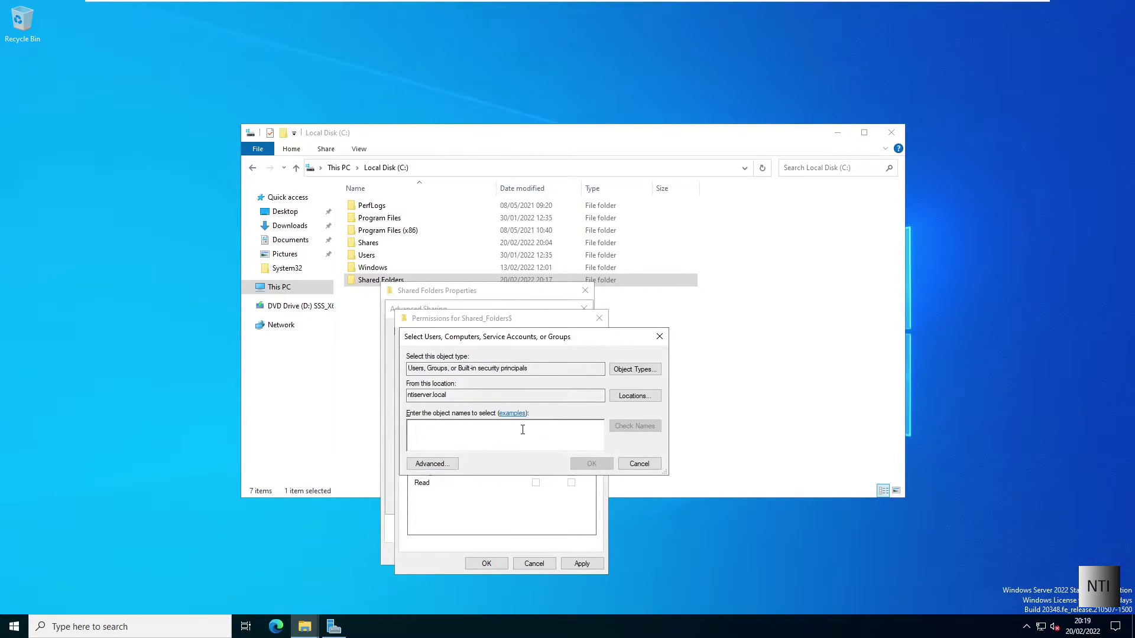
type("Domain ")
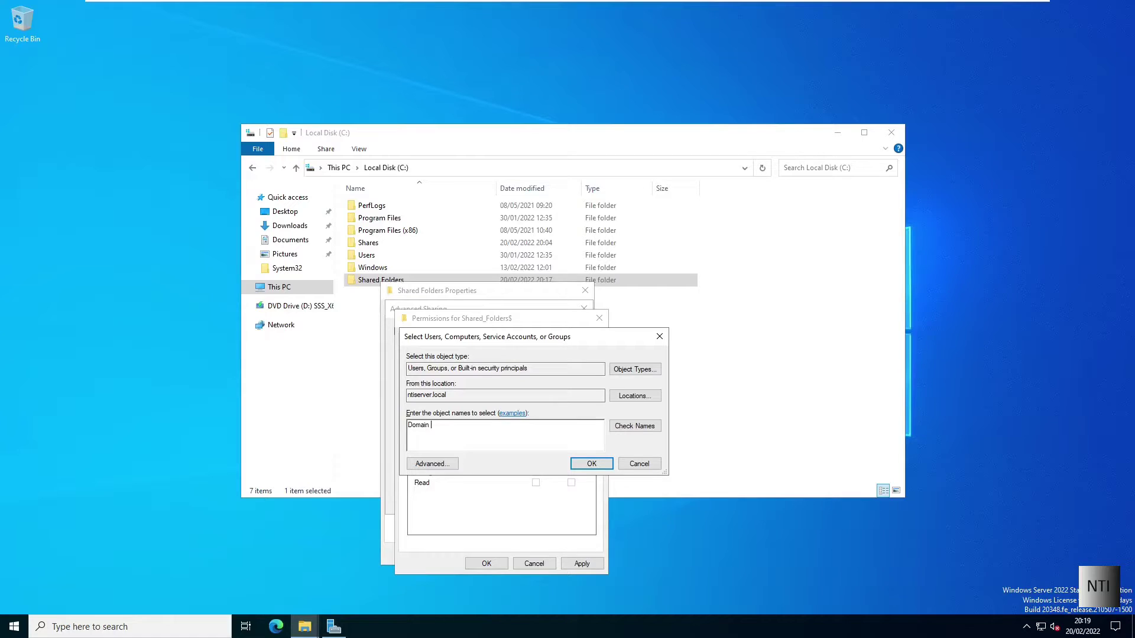
type("Users")
key("Return")
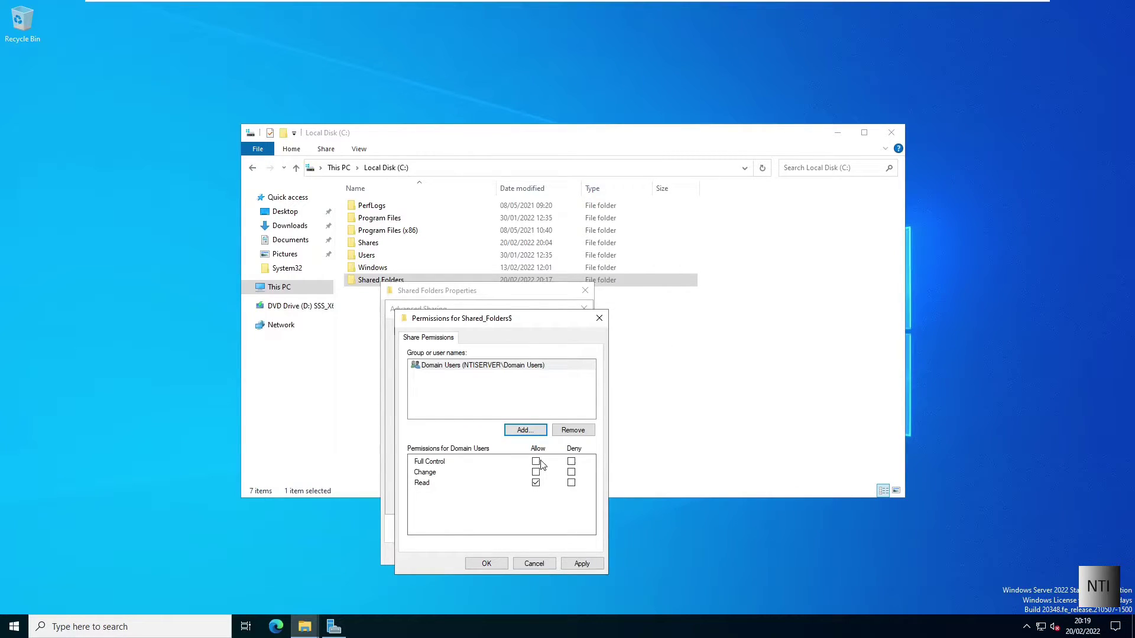
left_click(536, 461)
left_click(493, 564)
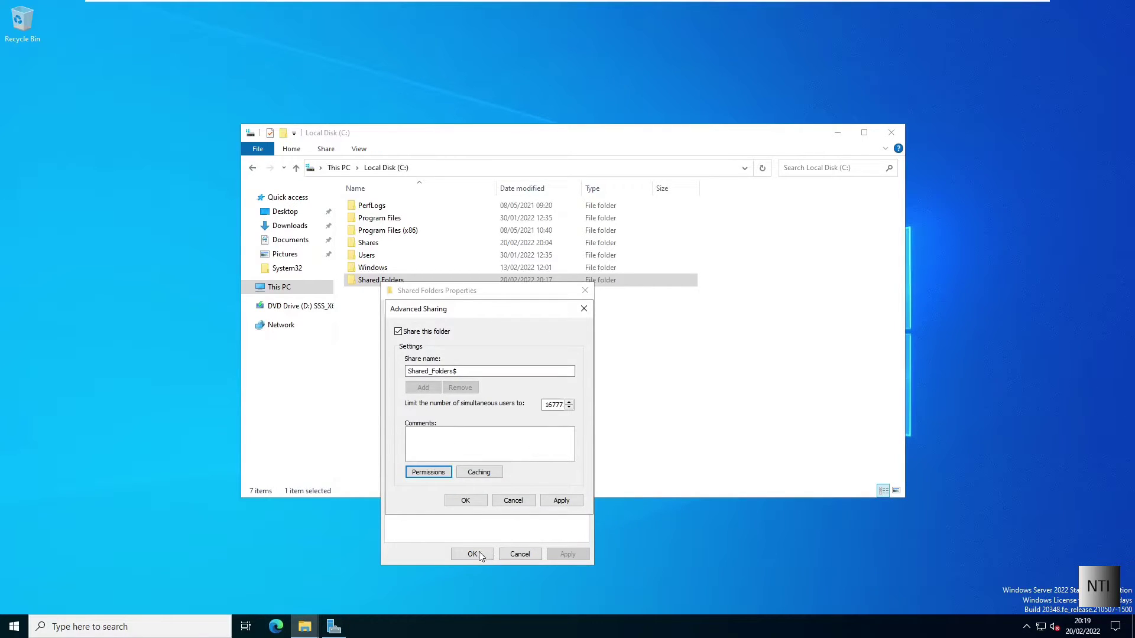
left_click(560, 501)
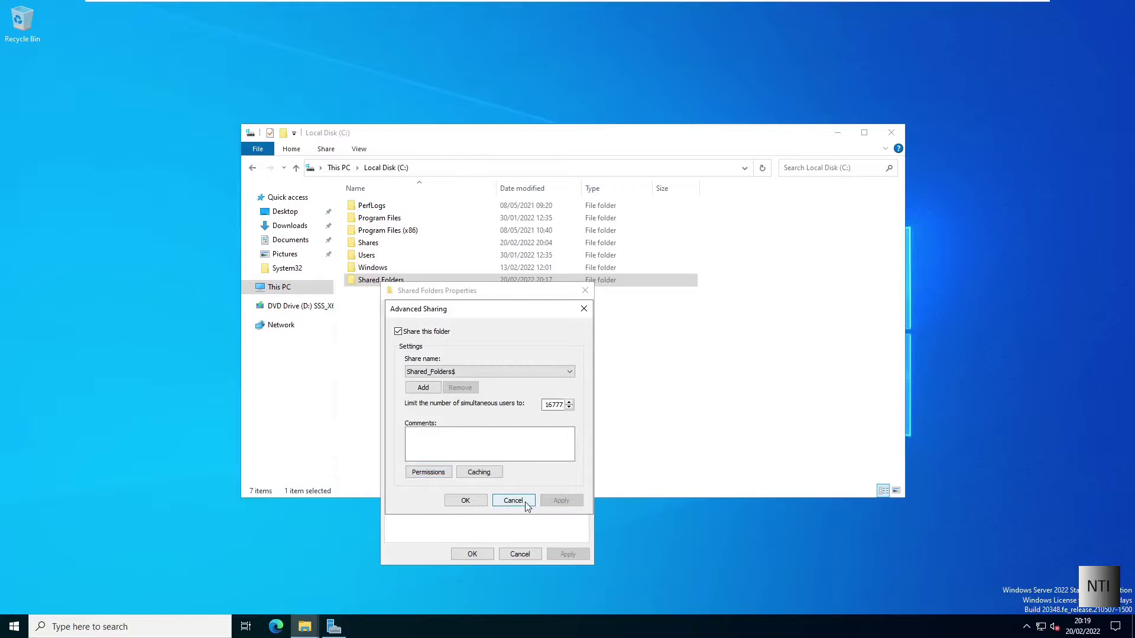
left_click(476, 501)
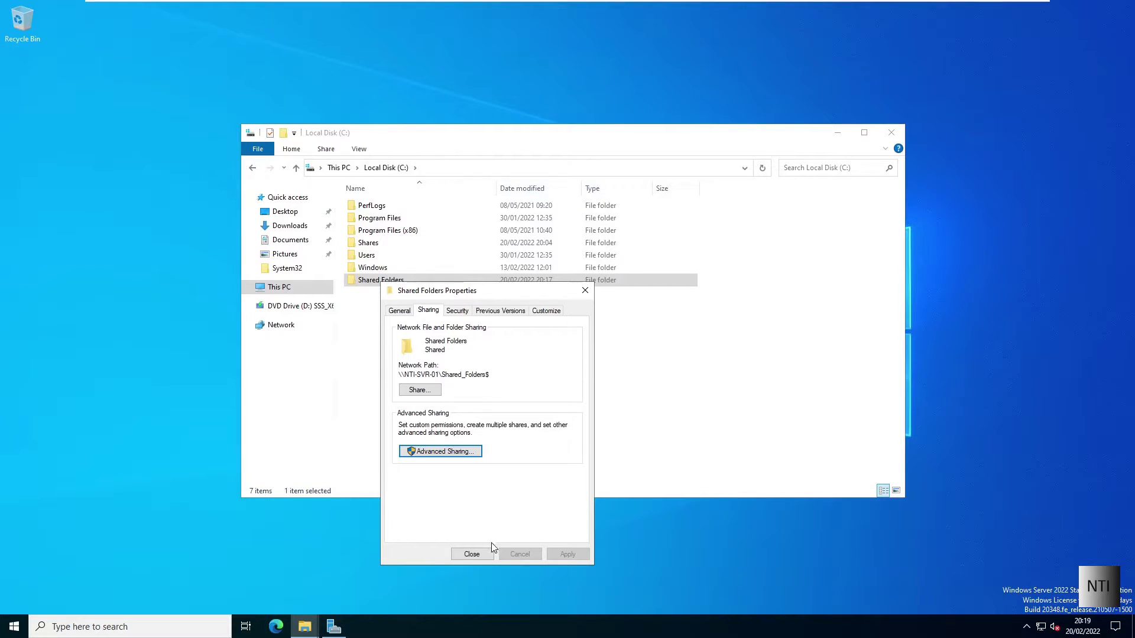
Step: Copy the network path \\NTI-SVR-01\Shared_Folders$ and paste it into a new Notepad note
left_click_drag(489, 375, 398, 375)
left_click(445, 379)
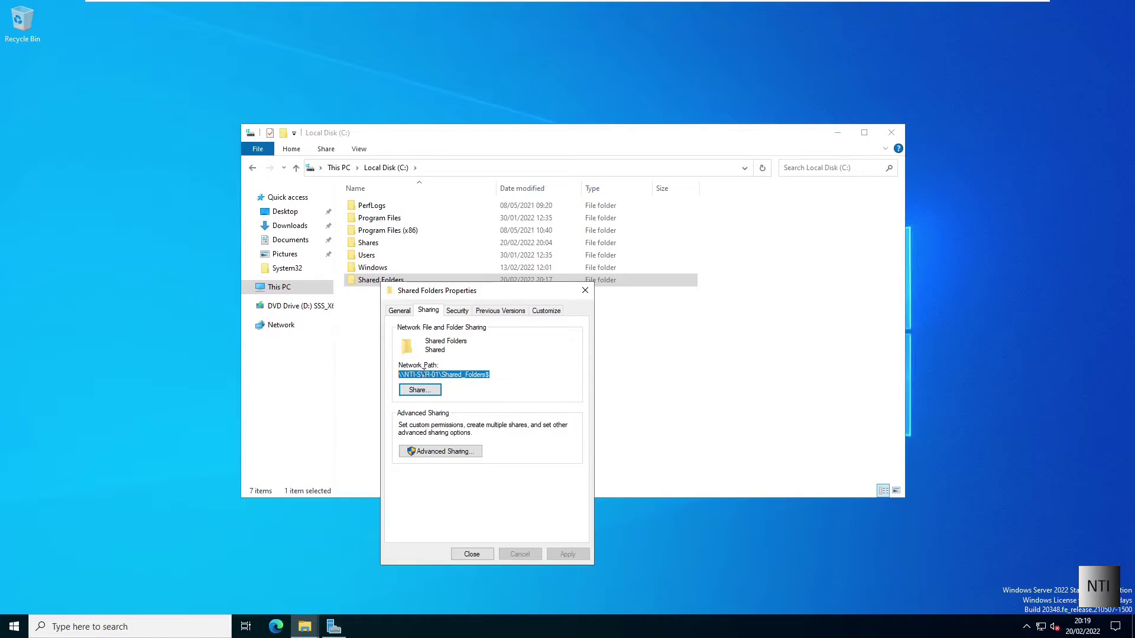
right_click(423, 374)
left_click(451, 411)
left_click(105, 594)
left_click(91, 628)
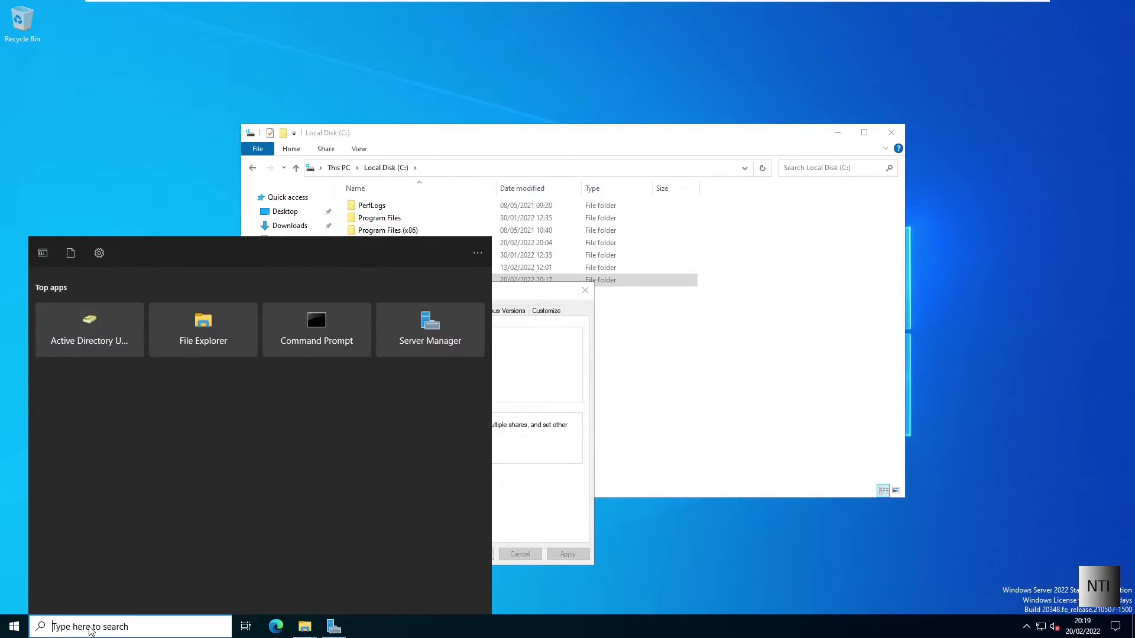
type("Notepad")
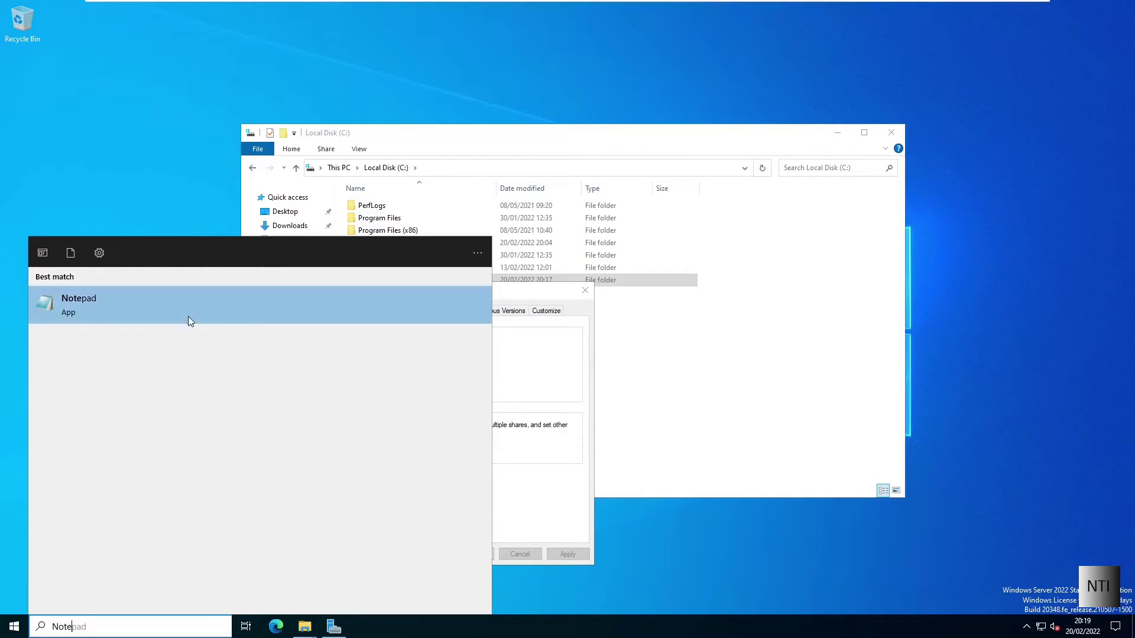
left_click(186, 314)
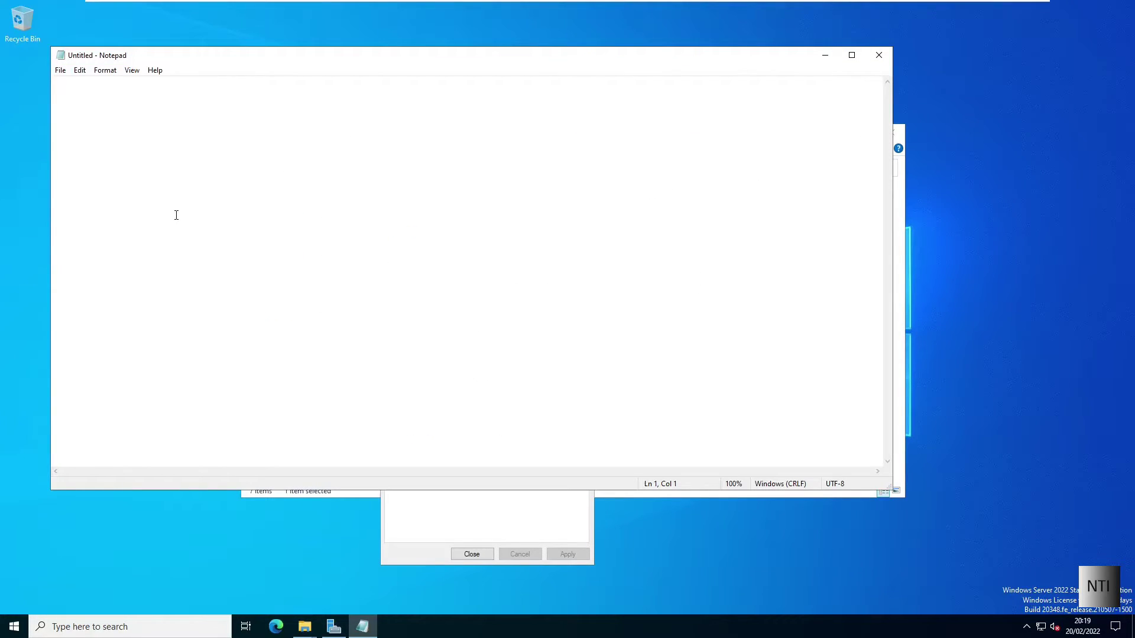
key("ctrl+v")
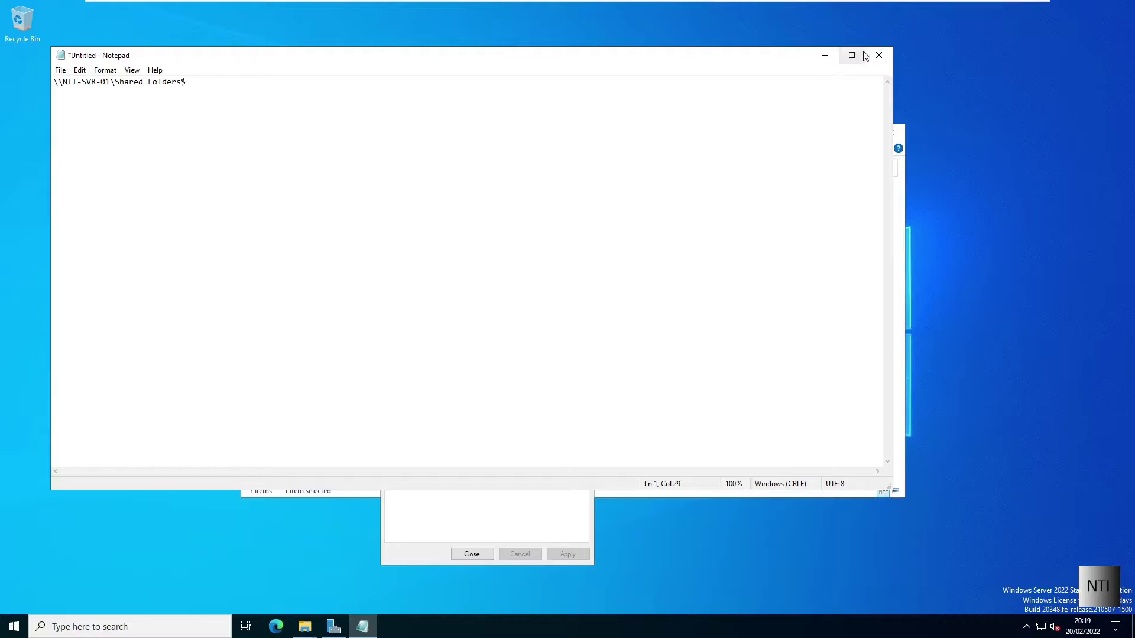
Step: Minimize Notepad, then close the Shared Folders properties and the Local Disk (C:) window
left_click(825, 55)
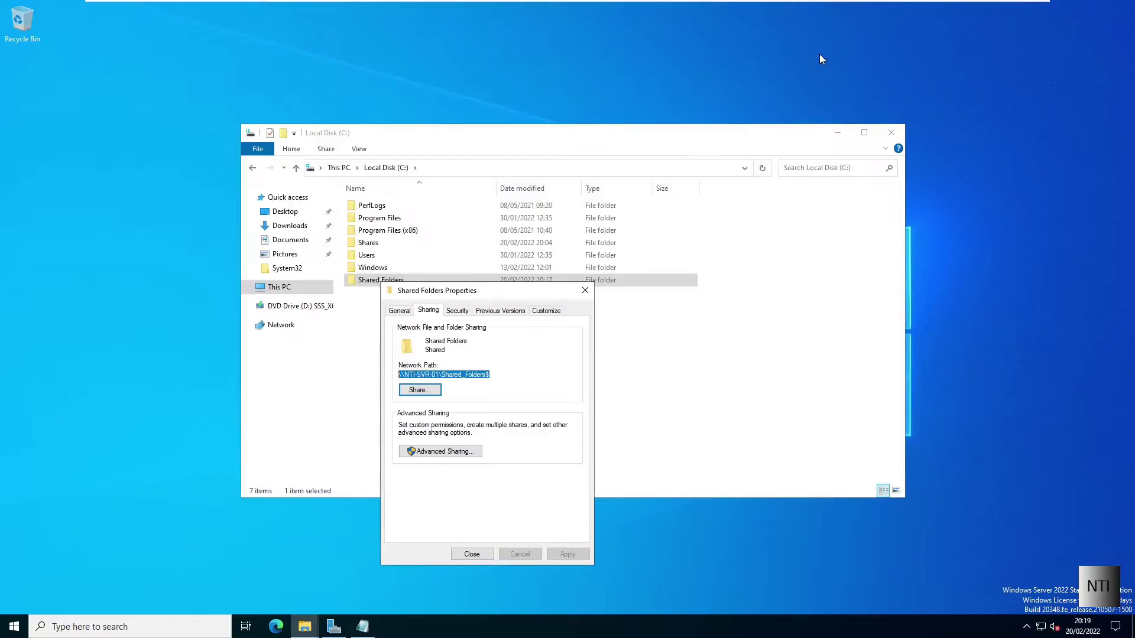
left_click(472, 554)
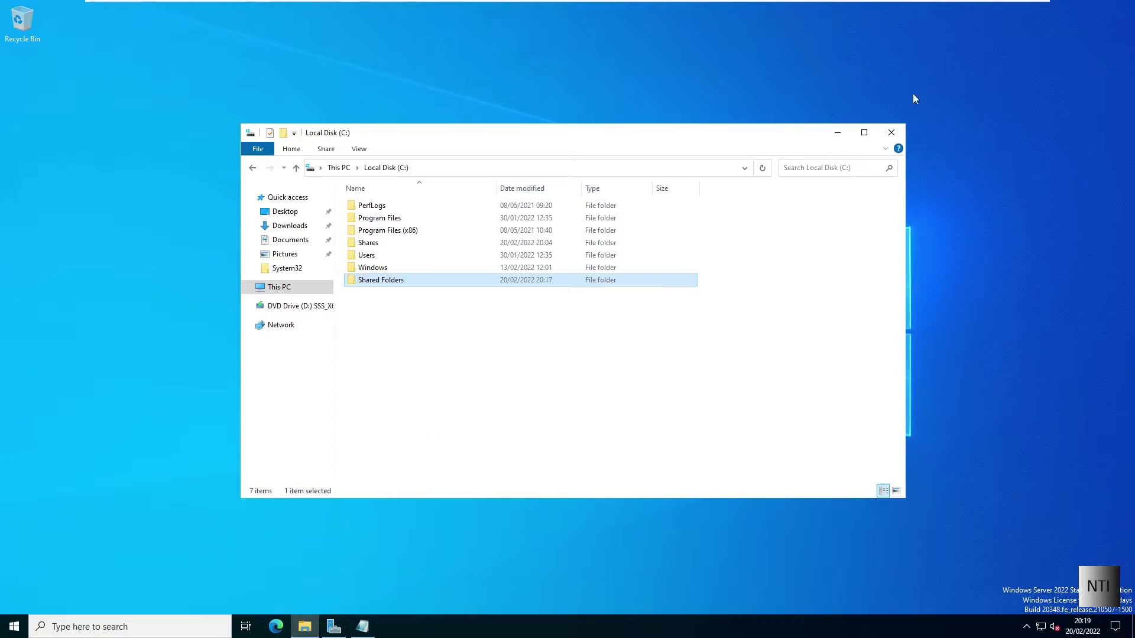
left_click(891, 132)
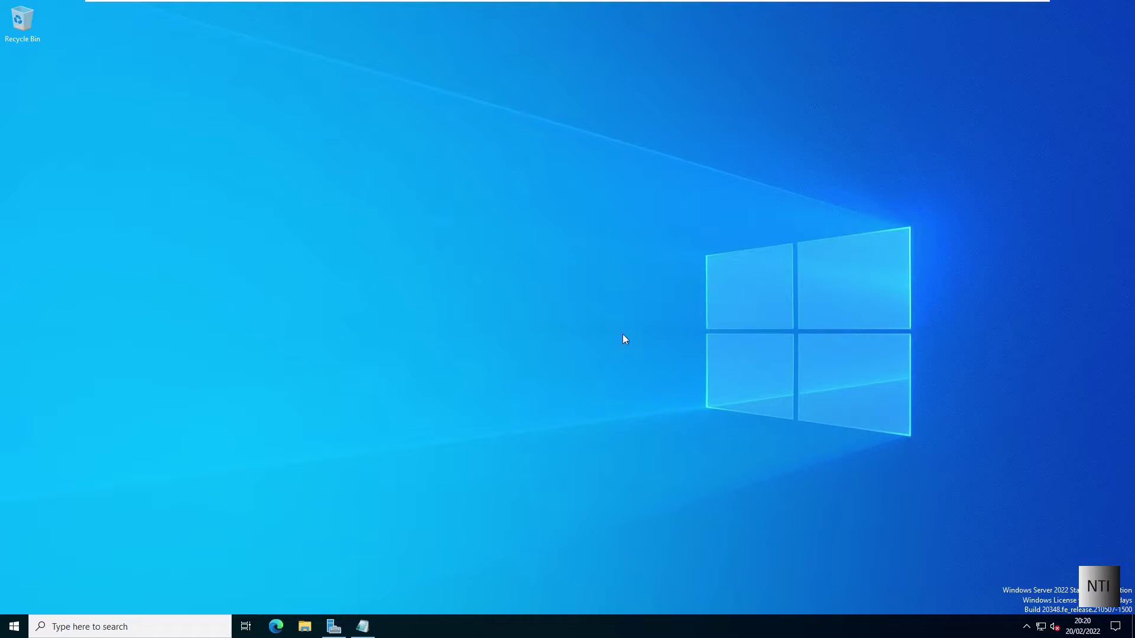
Step: Launch Active Directory Users and Computers and select the empty NTI Support OU under ntiserver.local
left_click(60, 628)
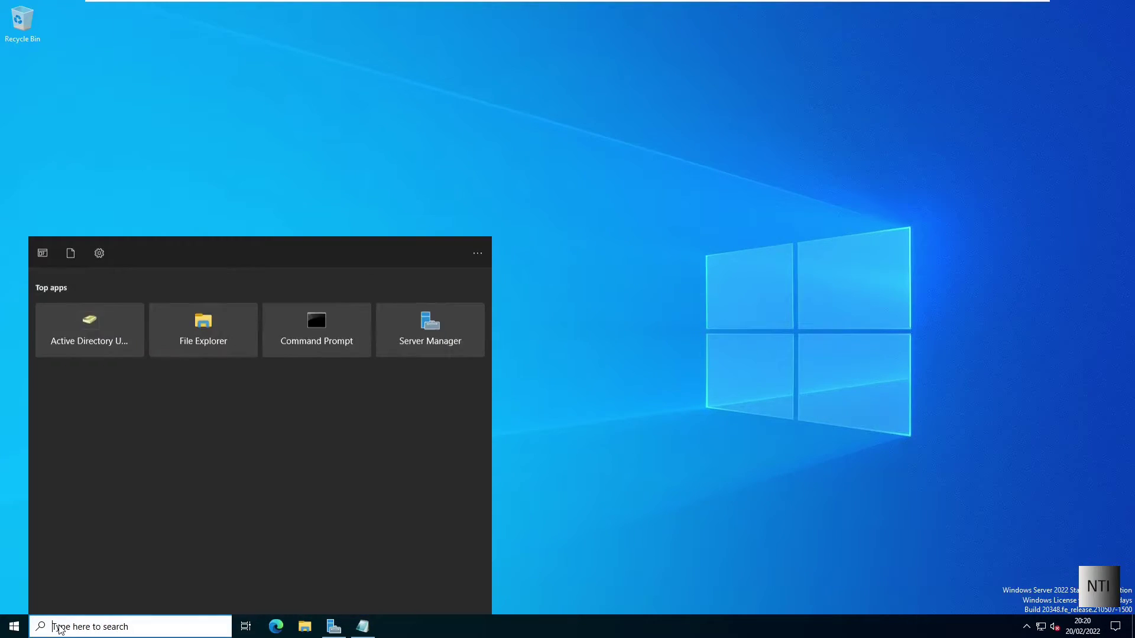
type("Active")
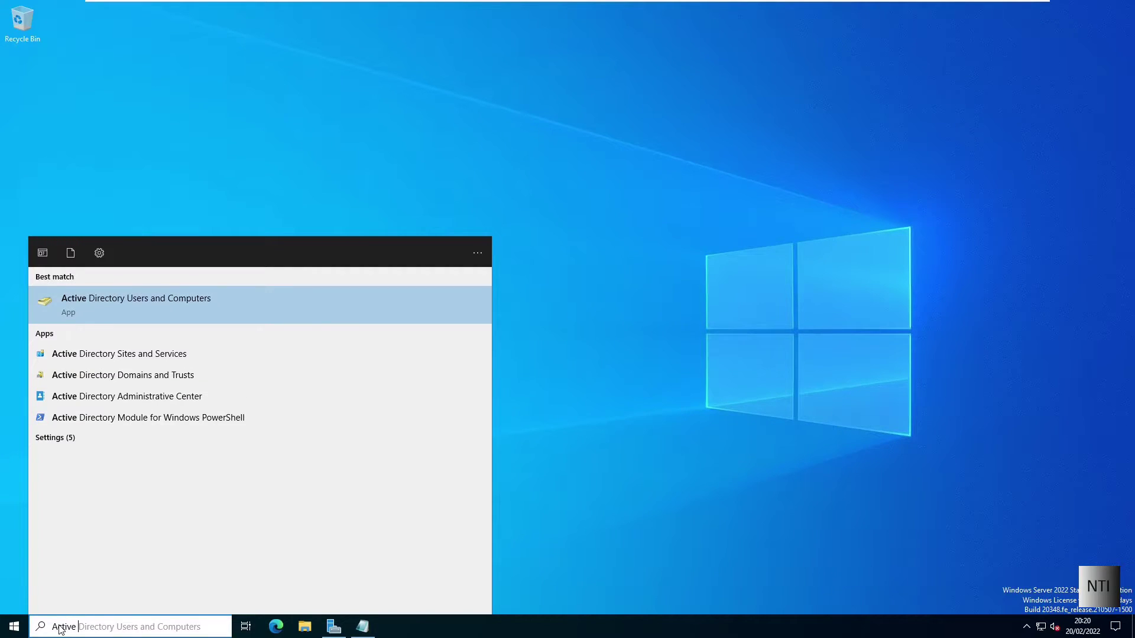
left_click(143, 315)
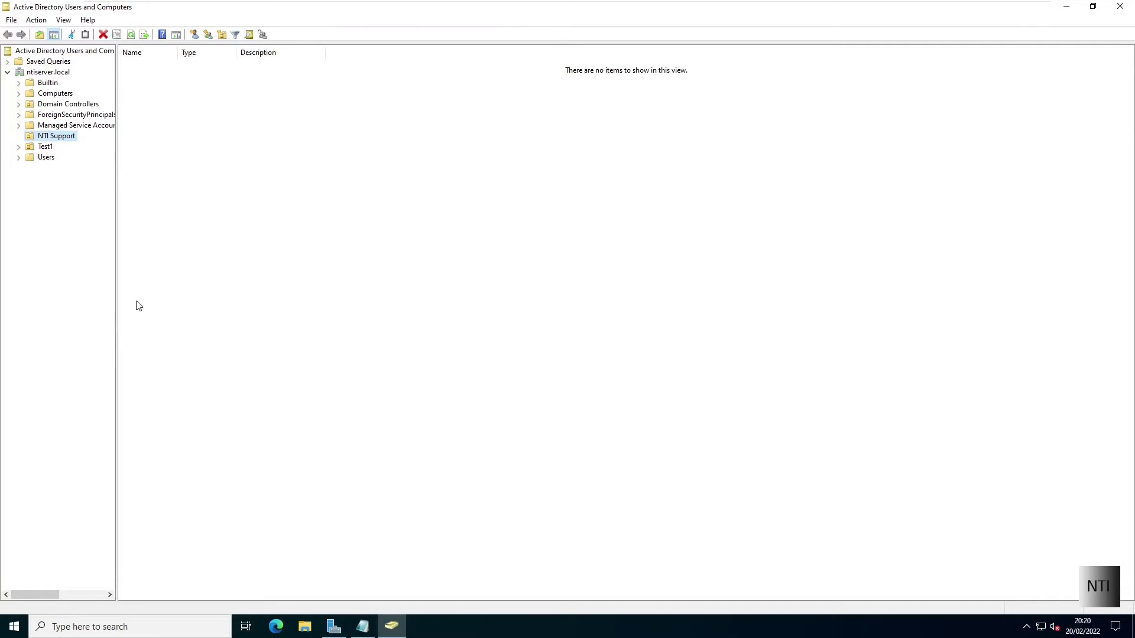
left_click(54, 136)
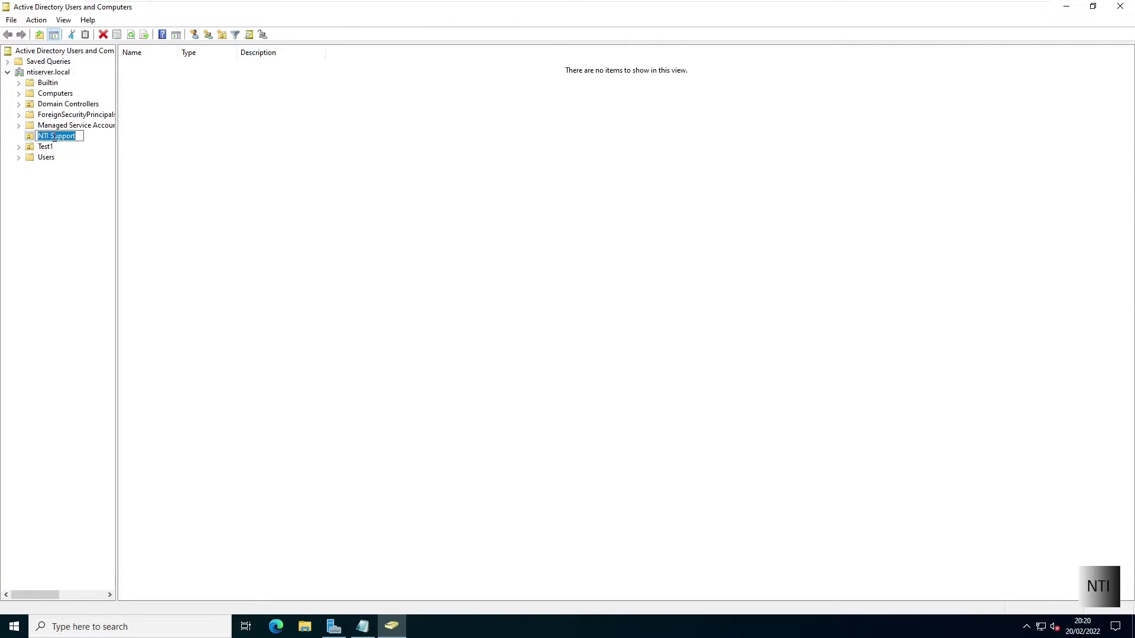
left_click(104, 138)
Step: Start a new user in NTI Support with first name and logon name test2
left_click(194, 36)
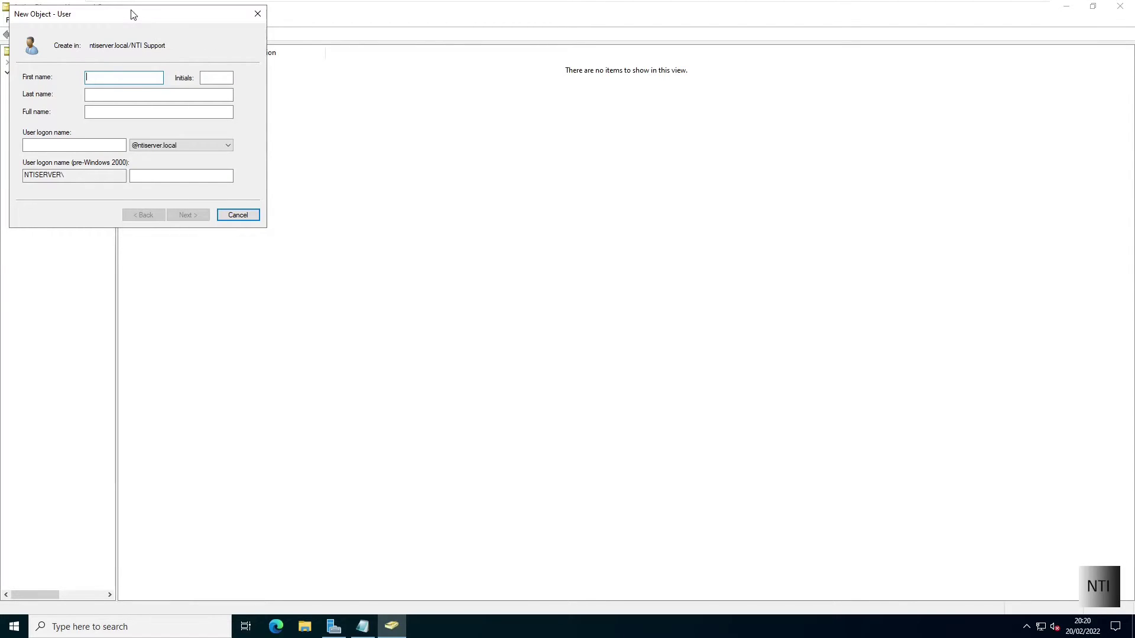
left_click_drag(134, 16, 221, 73)
type("t")
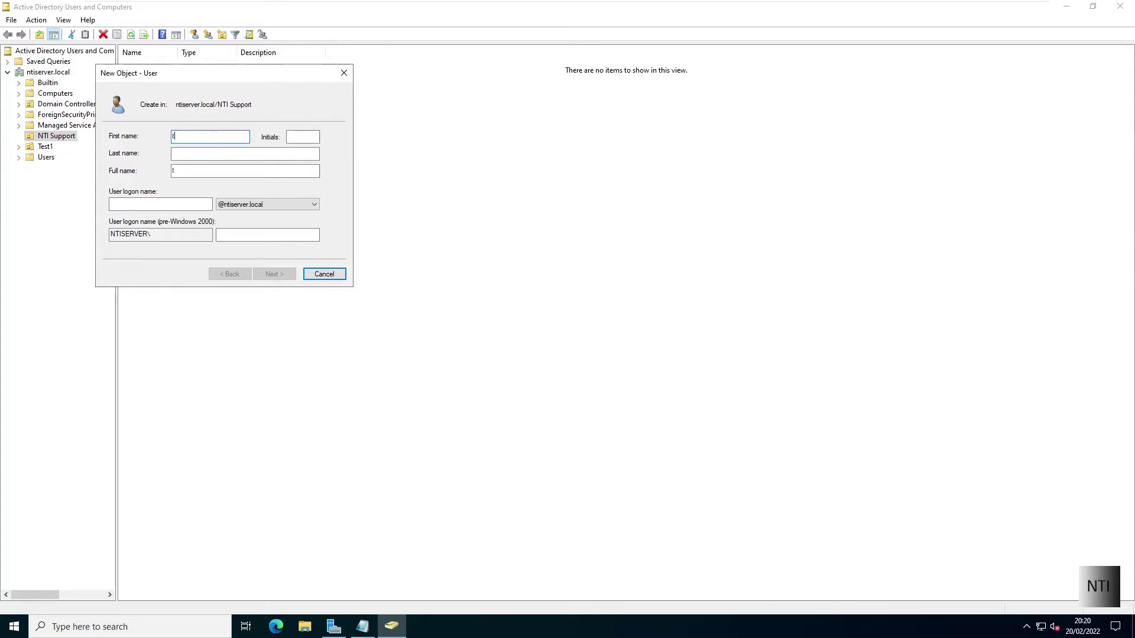
type("est2")
key("Tab")
key("Tab")
key("Tab")
key("Tab")
type("test")
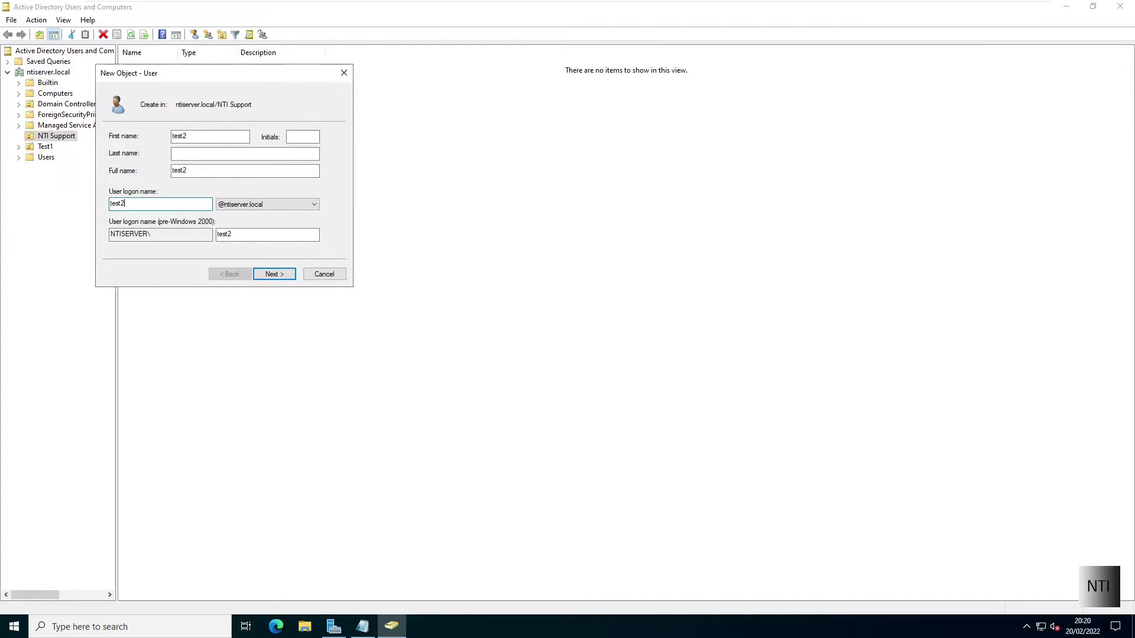
type("2")
left_click(273, 275)
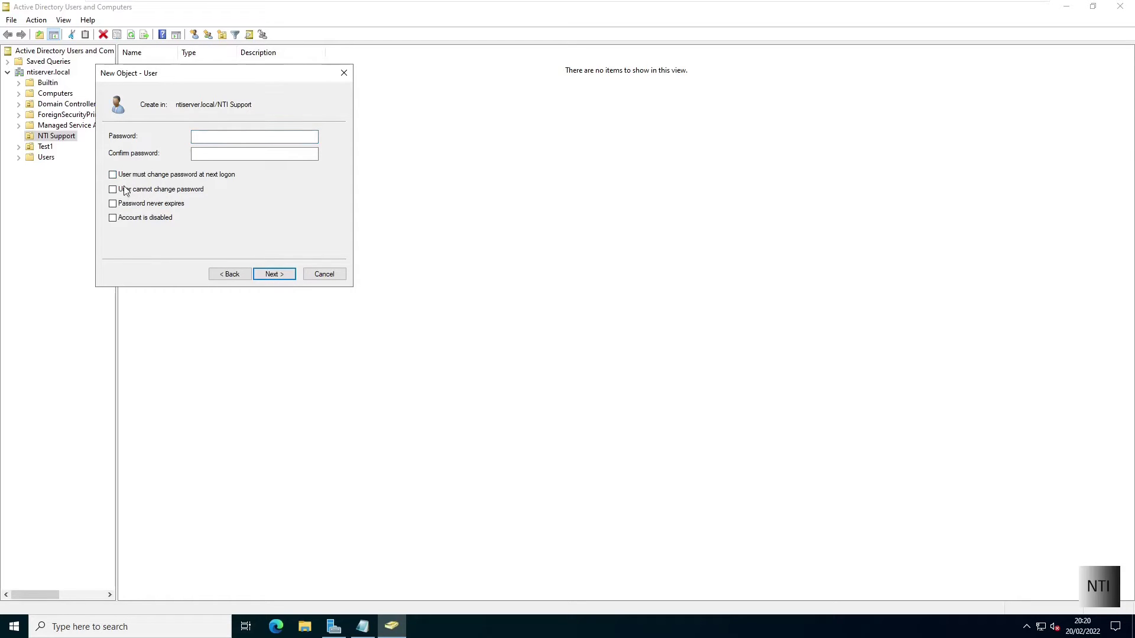
Step: Tick User cannot change password and Password never expires, set the password, and finish
left_click(125, 191)
left_click(124, 204)
left_click(201, 136)
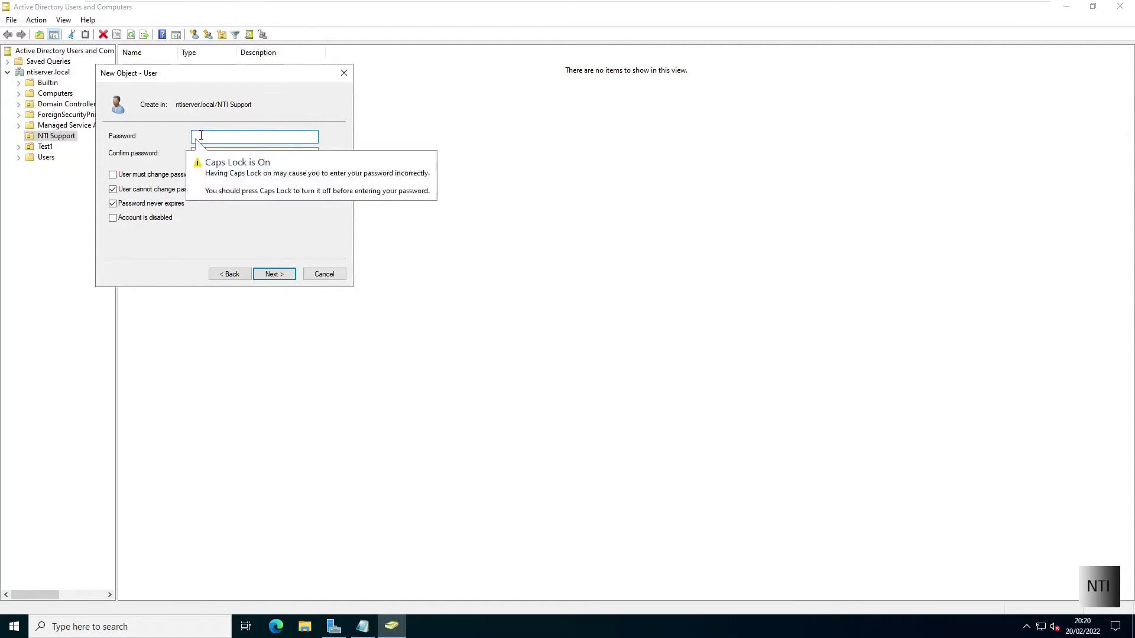
type("********")
key("Tab")
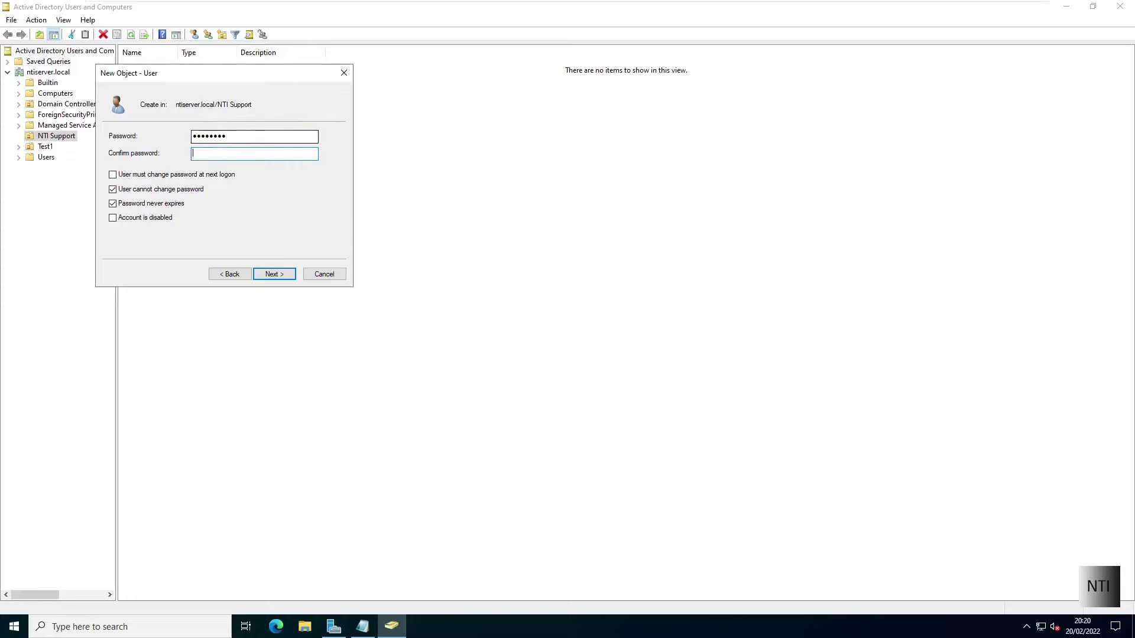
type("********")
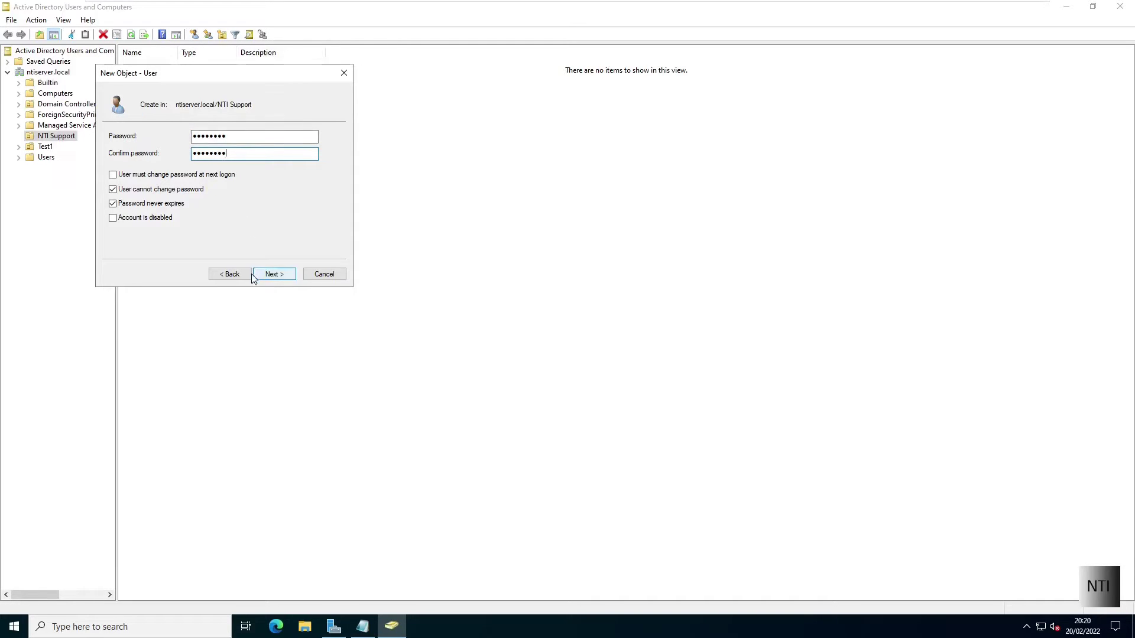
left_click(275, 273)
left_click(276, 273)
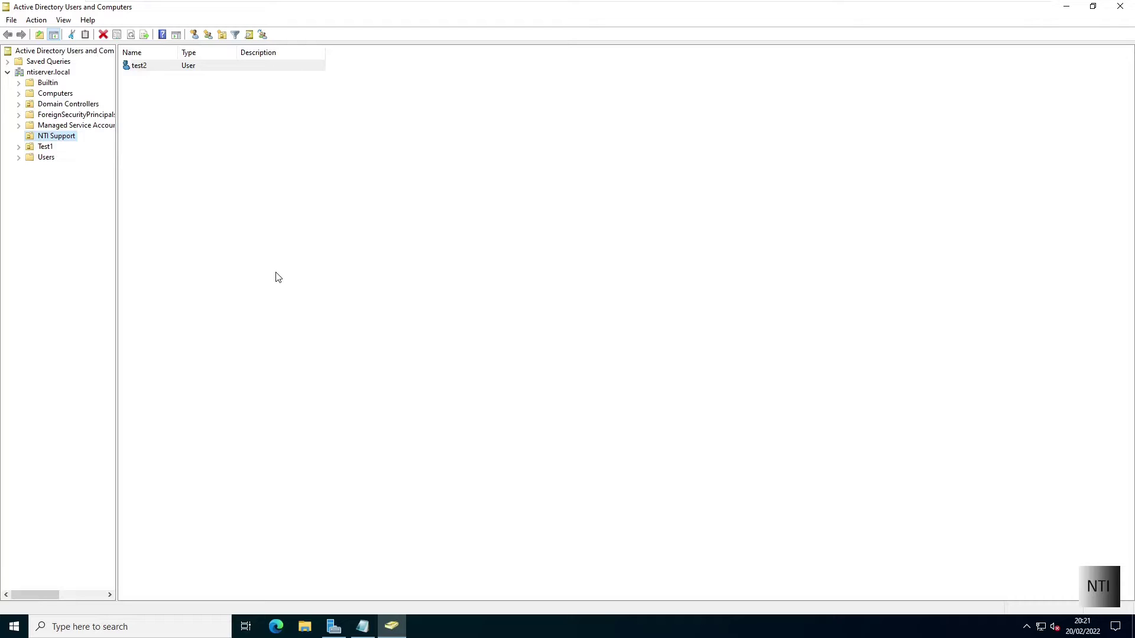
Step: In test2's Properties Profile tab, set the home folder to Connect drive N:
left_click(143, 69)
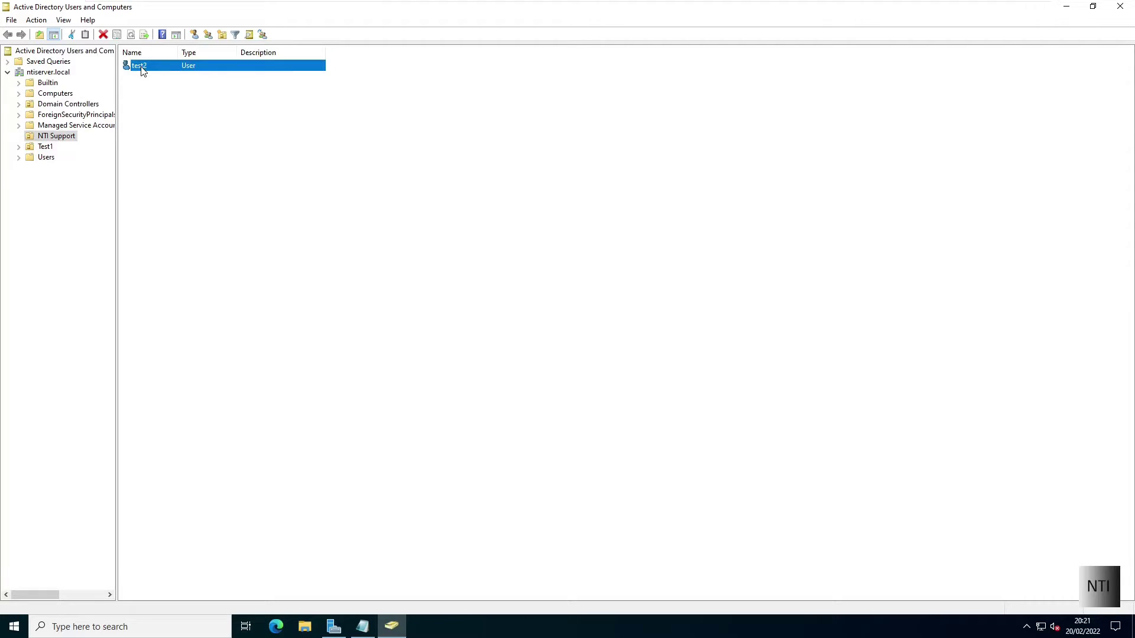
right_click(143, 70)
left_click(174, 233)
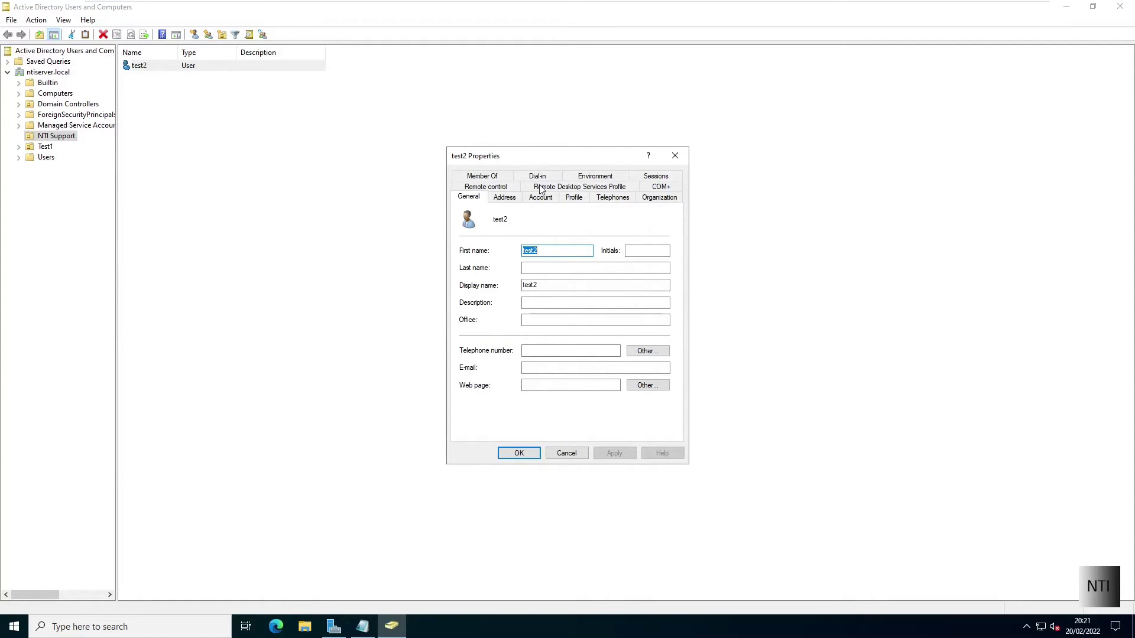
left_click(574, 199)
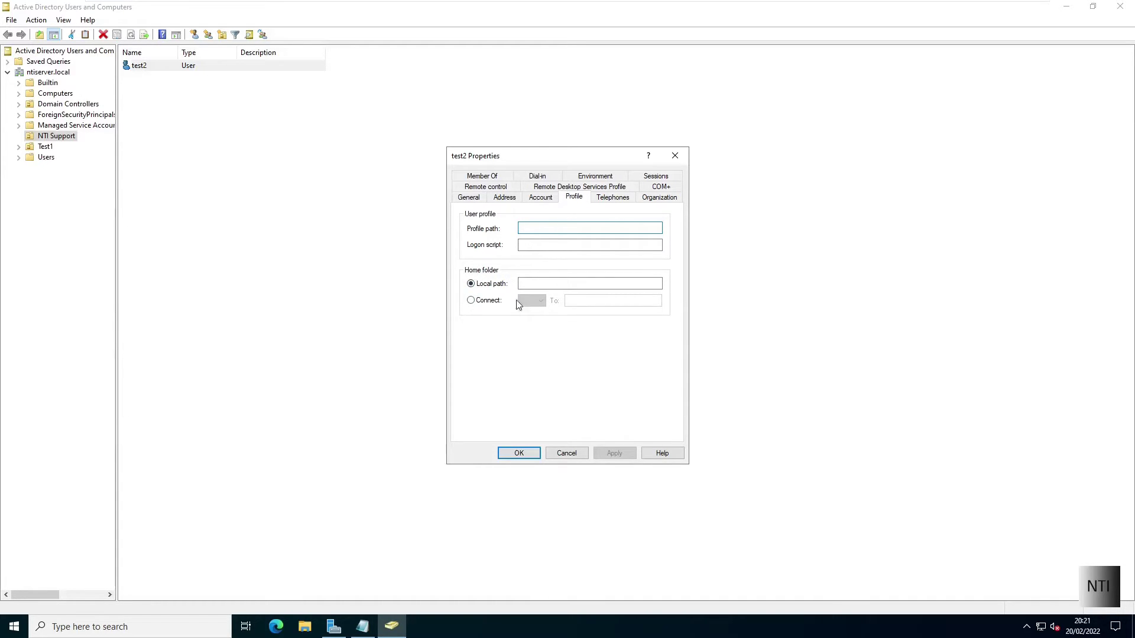
left_click(480, 303)
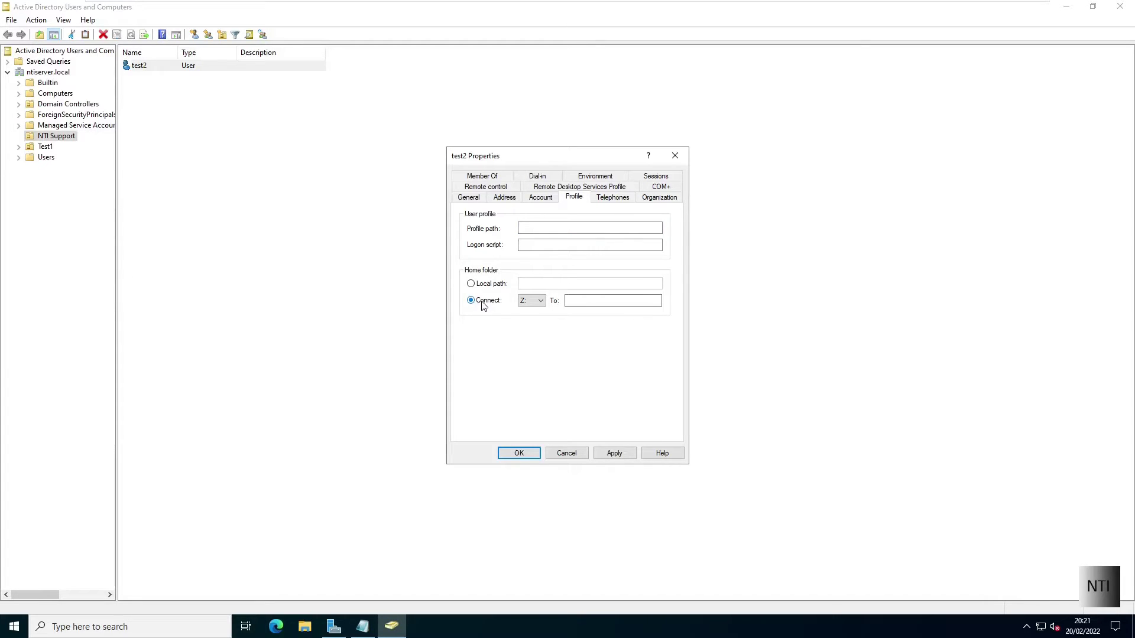
left_click(531, 301)
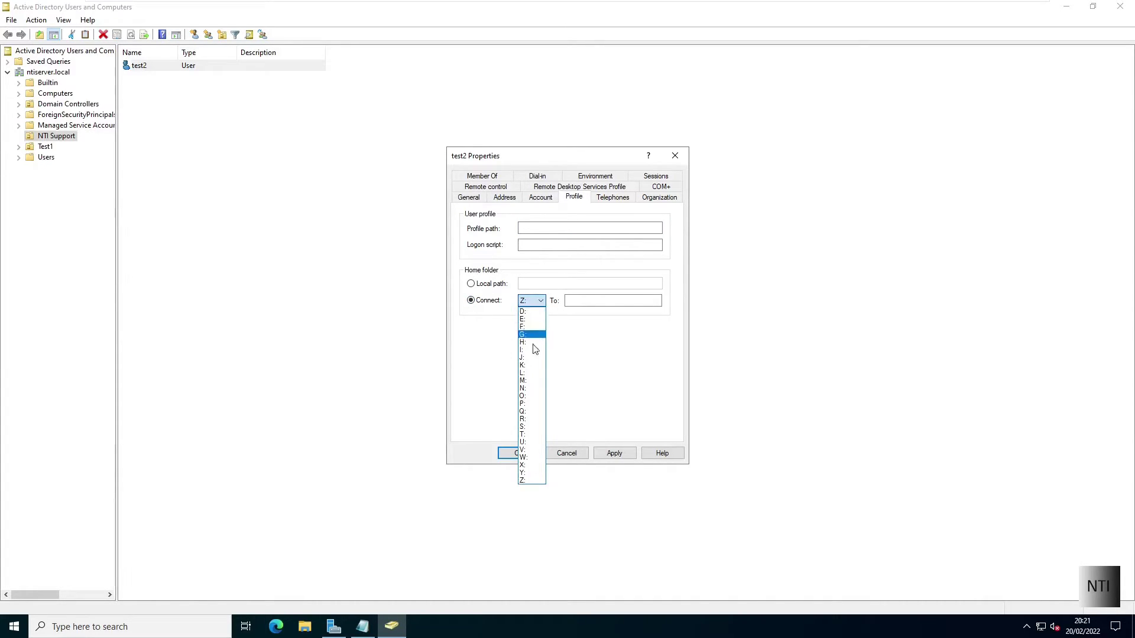
left_click(538, 390)
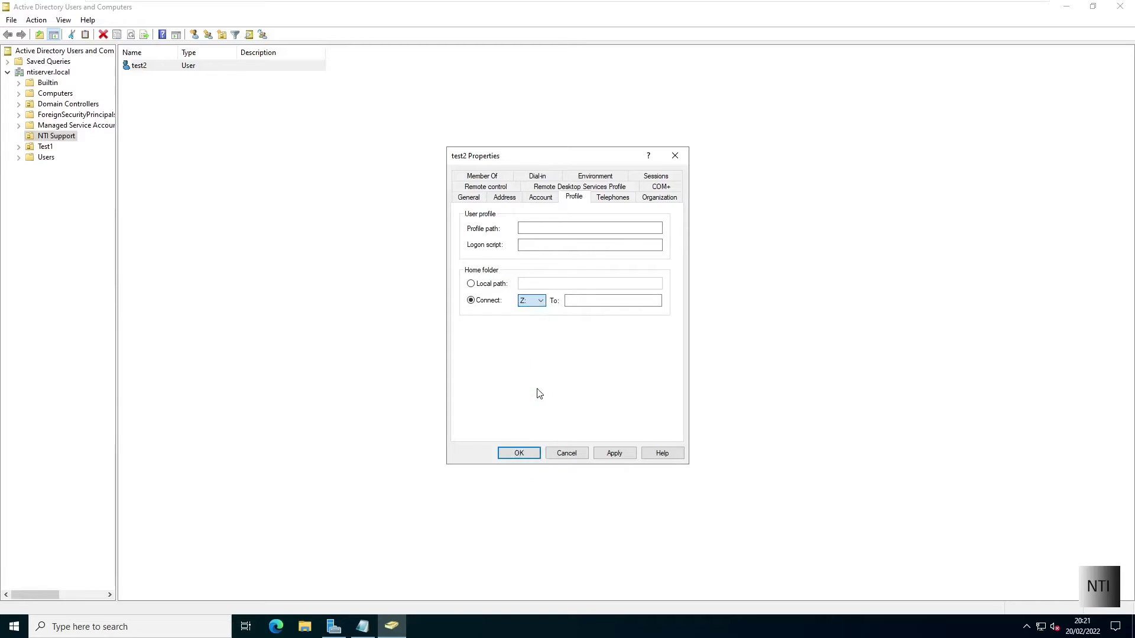
Step: Copy the share path \\NTI-SVR-01\Shared_Folders$ from the Notepad note
left_click(594, 302)
left_click(362, 627)
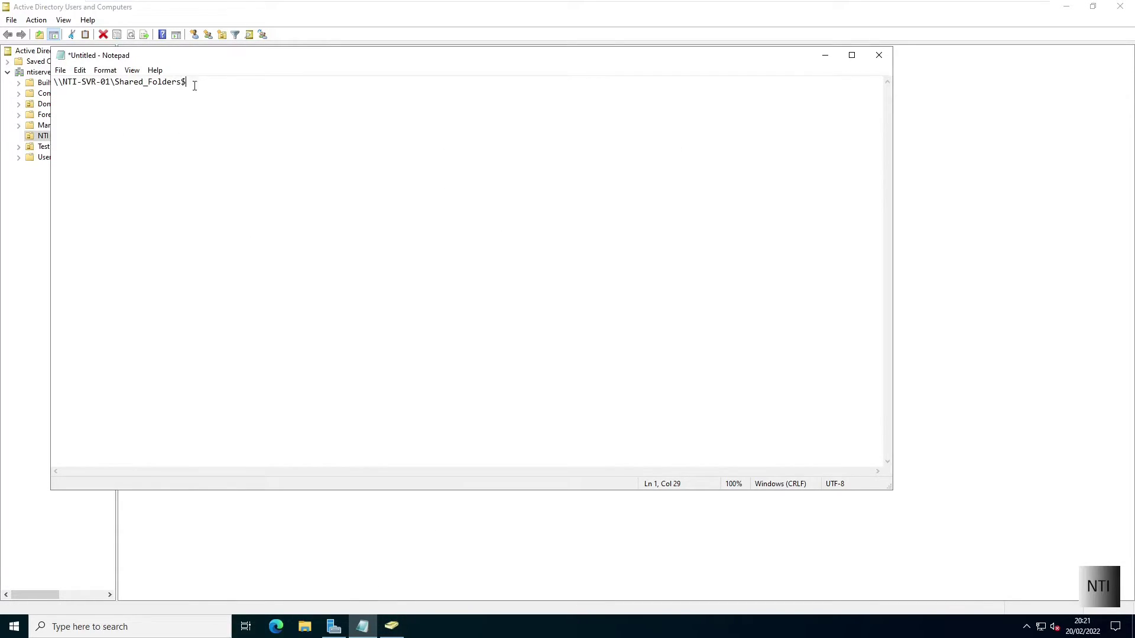
left_click_drag(195, 86, 52, 82)
right_click(53, 81)
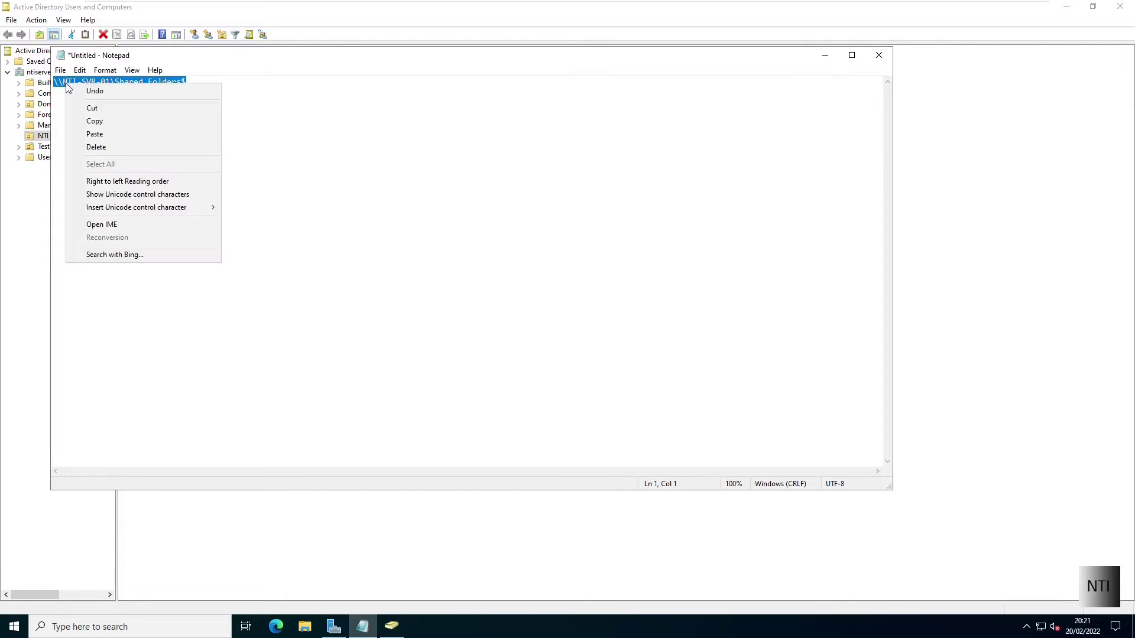
left_click(113, 122)
left_click(825, 55)
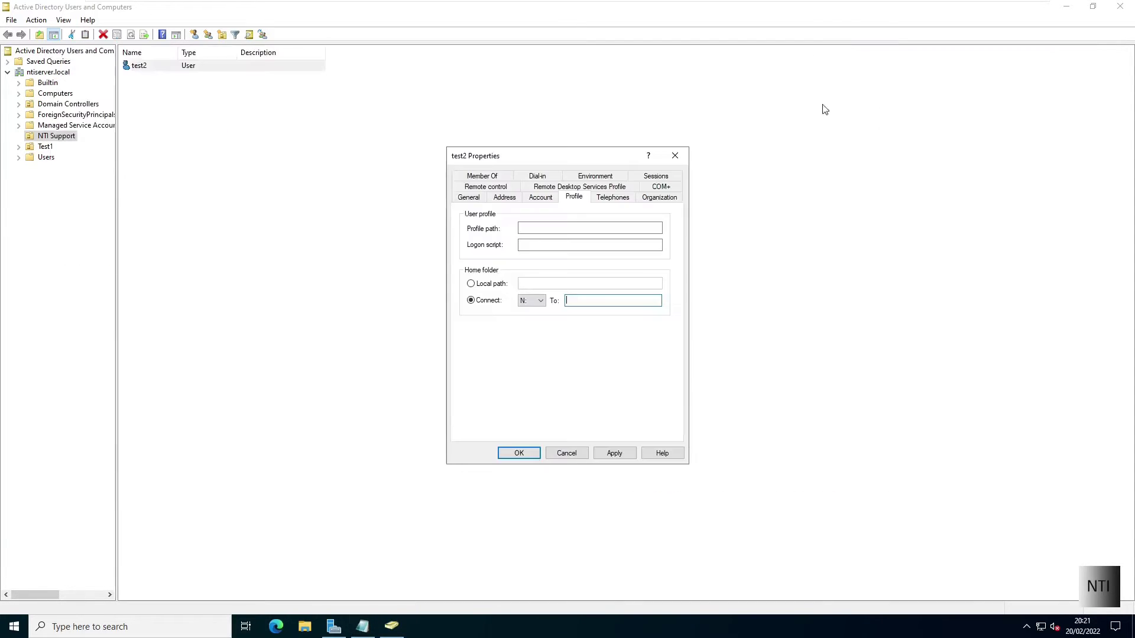
Step: Set the To: path to \\NTI-SVR-01\Shared_Folders$\%username%, then Apply and OK
right_click(590, 301)
right_click(585, 302)
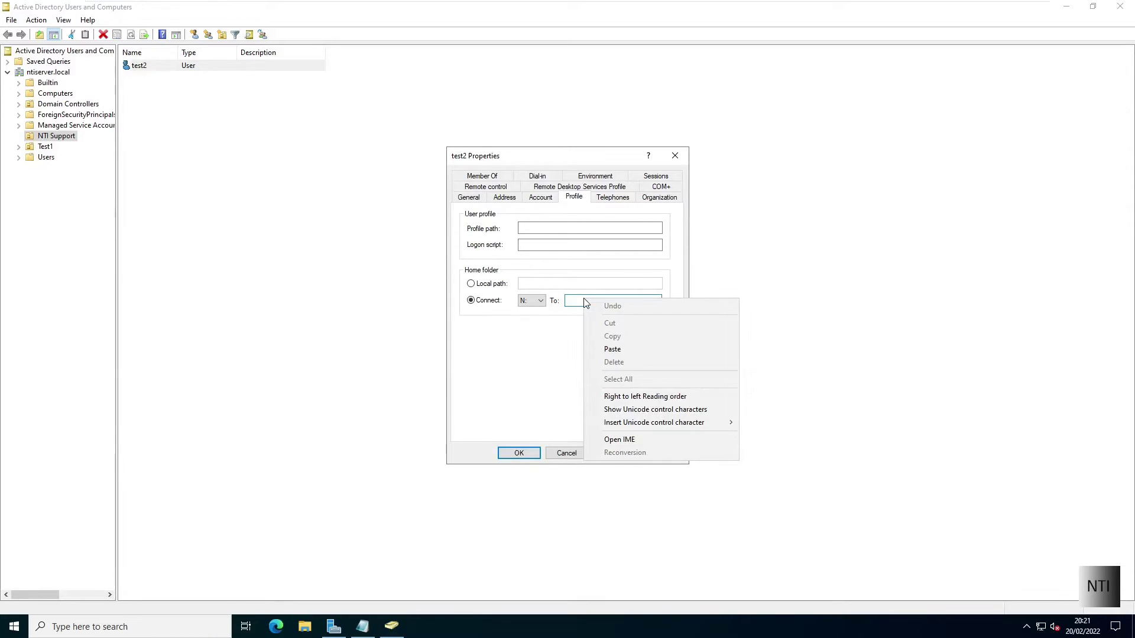
key("Escape")
key("ctrl+v")
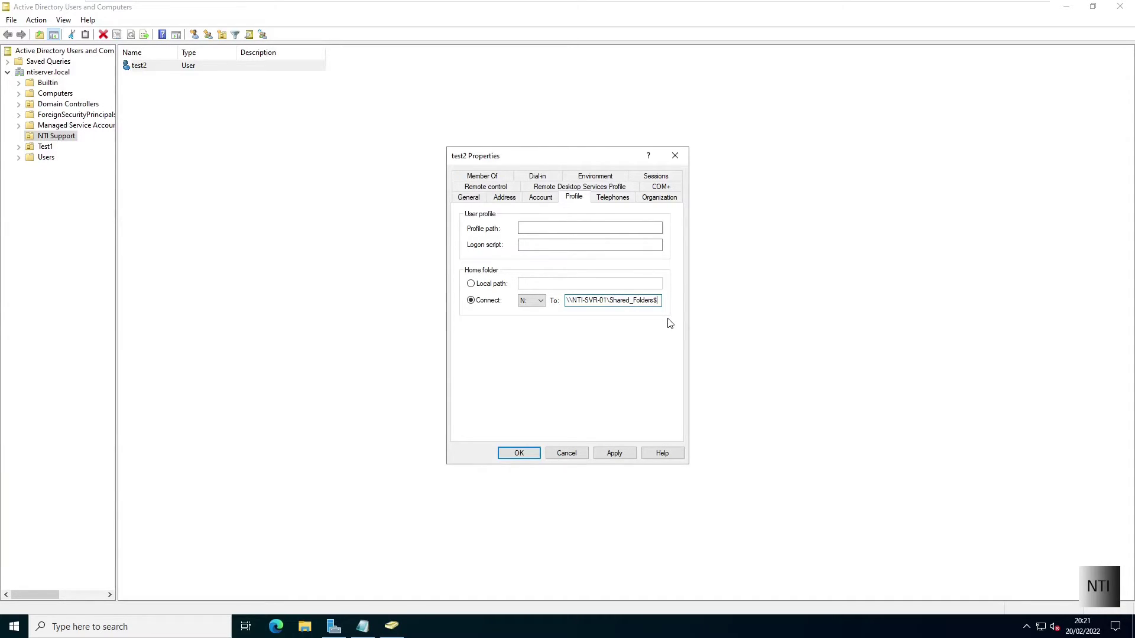
type("\\%username%")
left_click(614, 454)
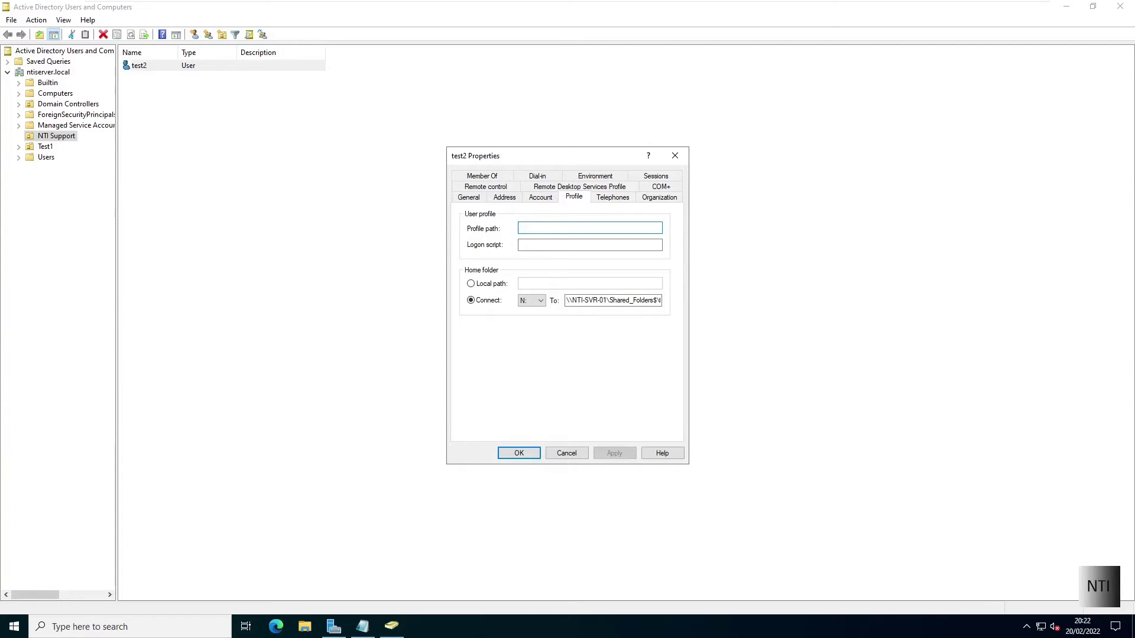
left_click(529, 455)
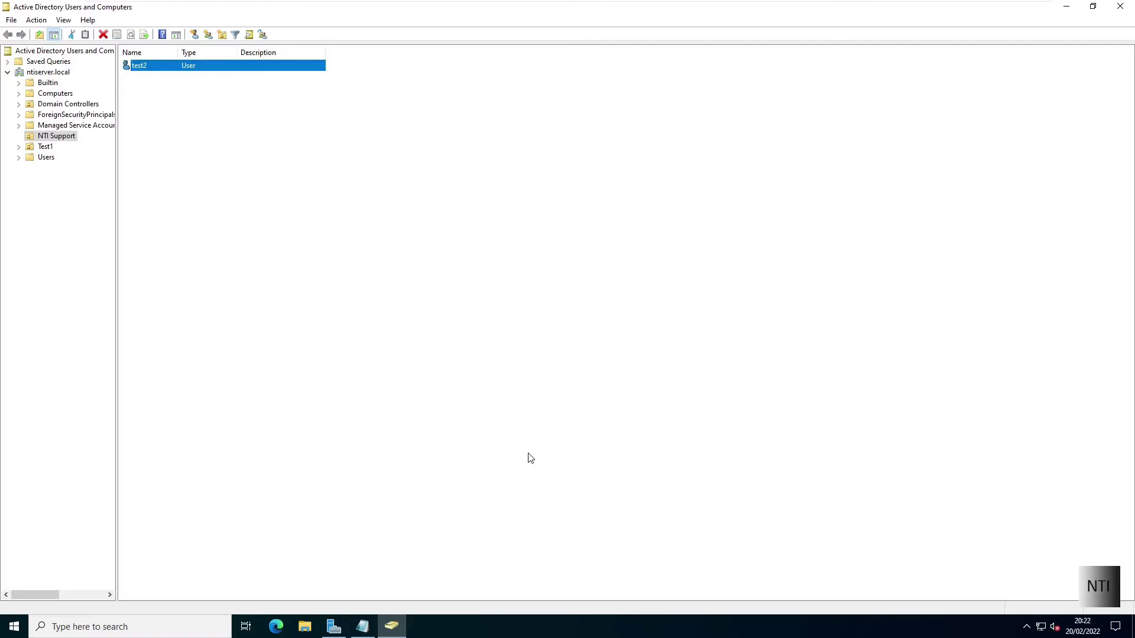
Step: On the client PC, sign in as Other user test2 with the account password
left_click(1067, 7)
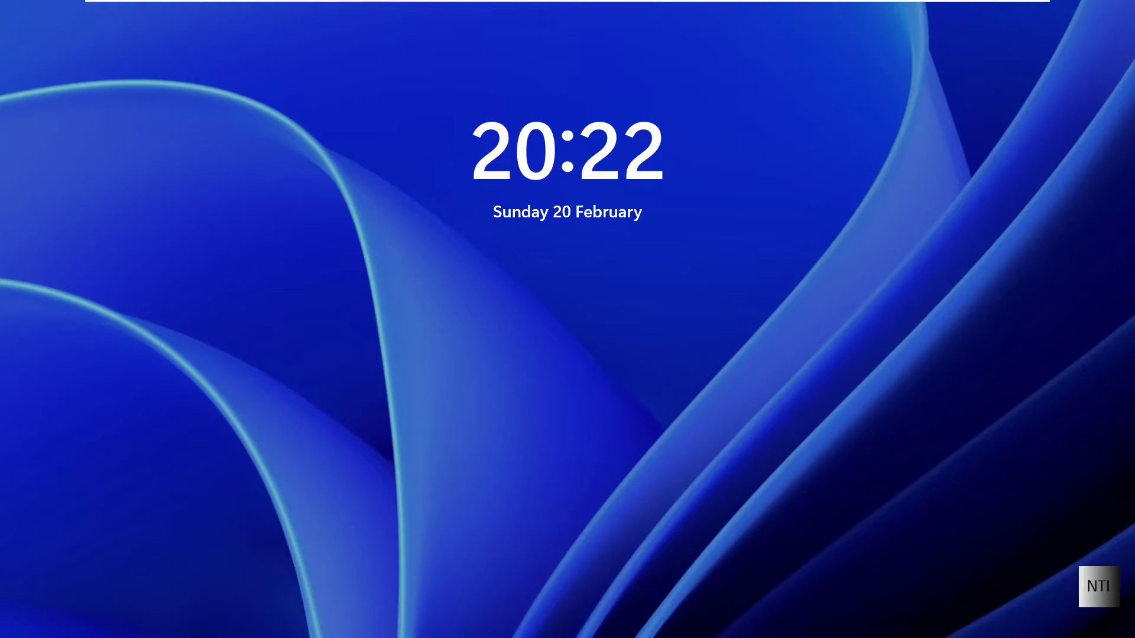
left_click(661, 155)
left_click(654, 486)
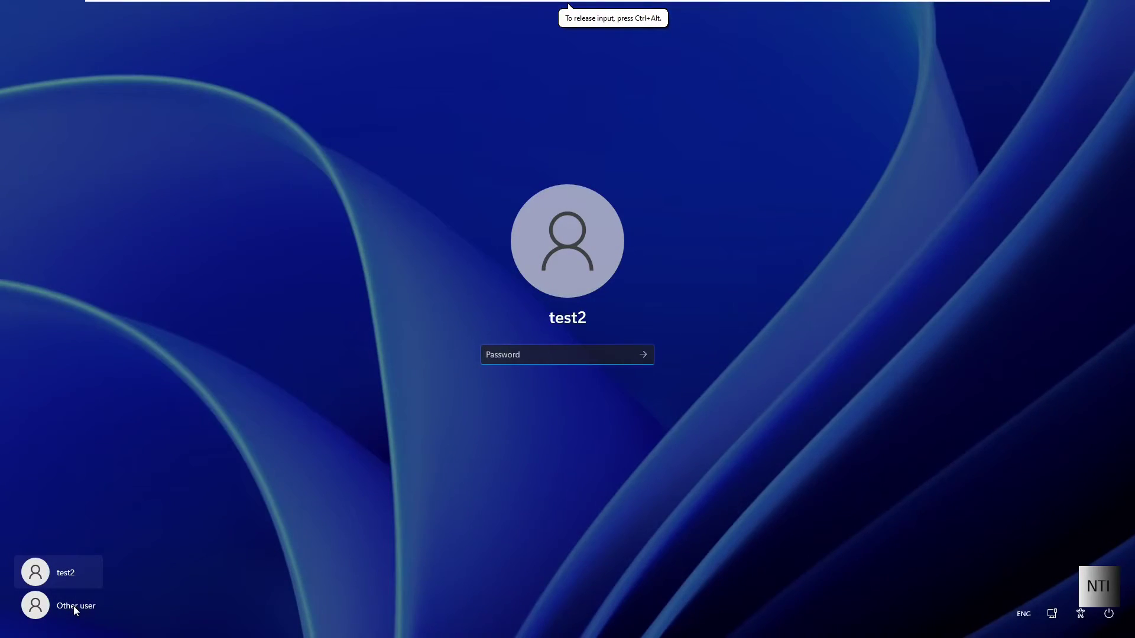
left_click(78, 606)
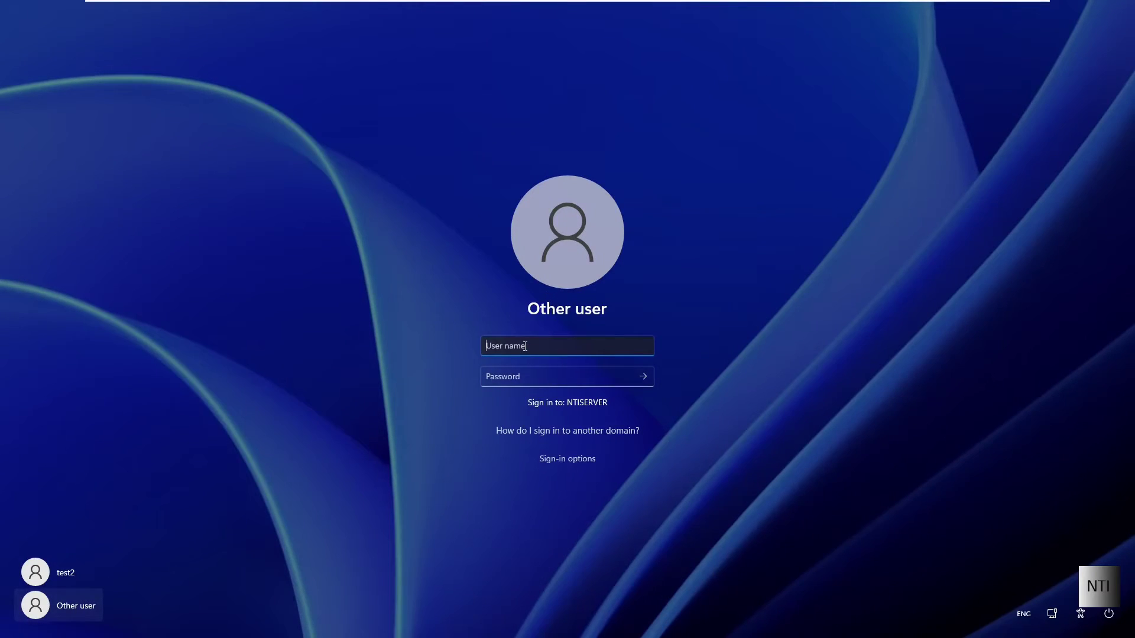
type("test2")
key("Tab")
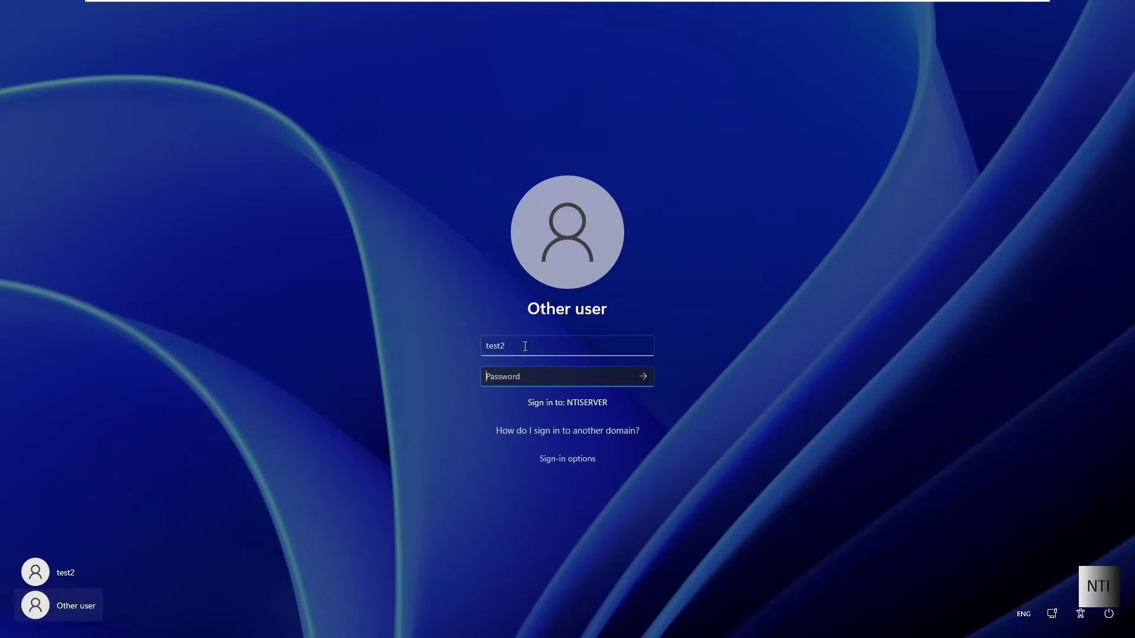
type("*******")
key("Return")
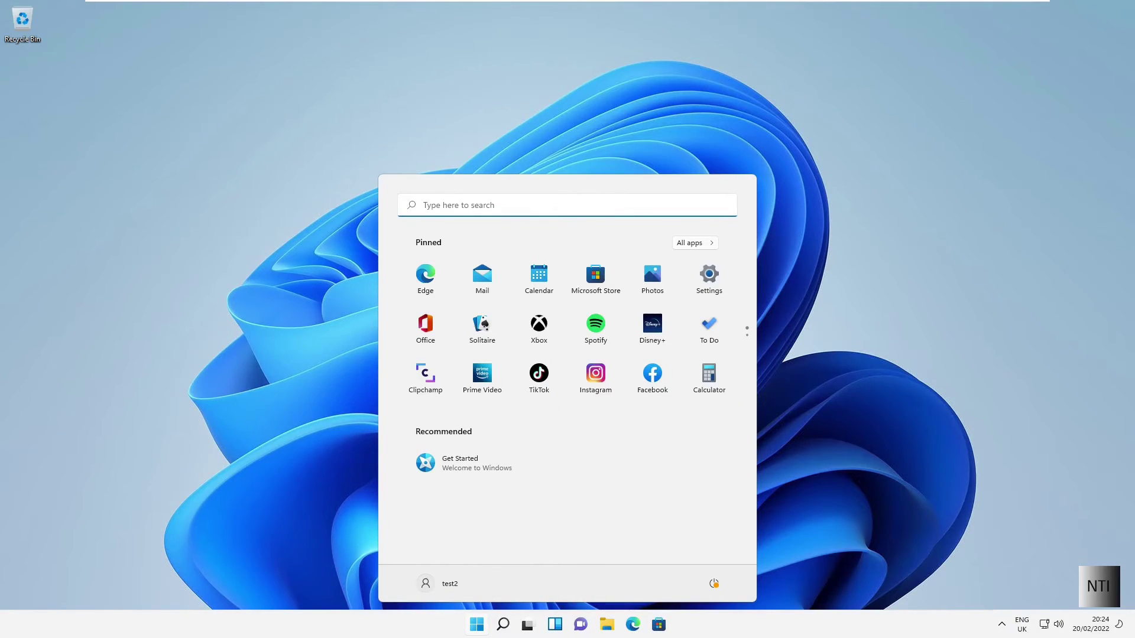
Step: Open File Explorer, go to This PC, and open the empty test2 (N:) network drive
left_click(478, 624)
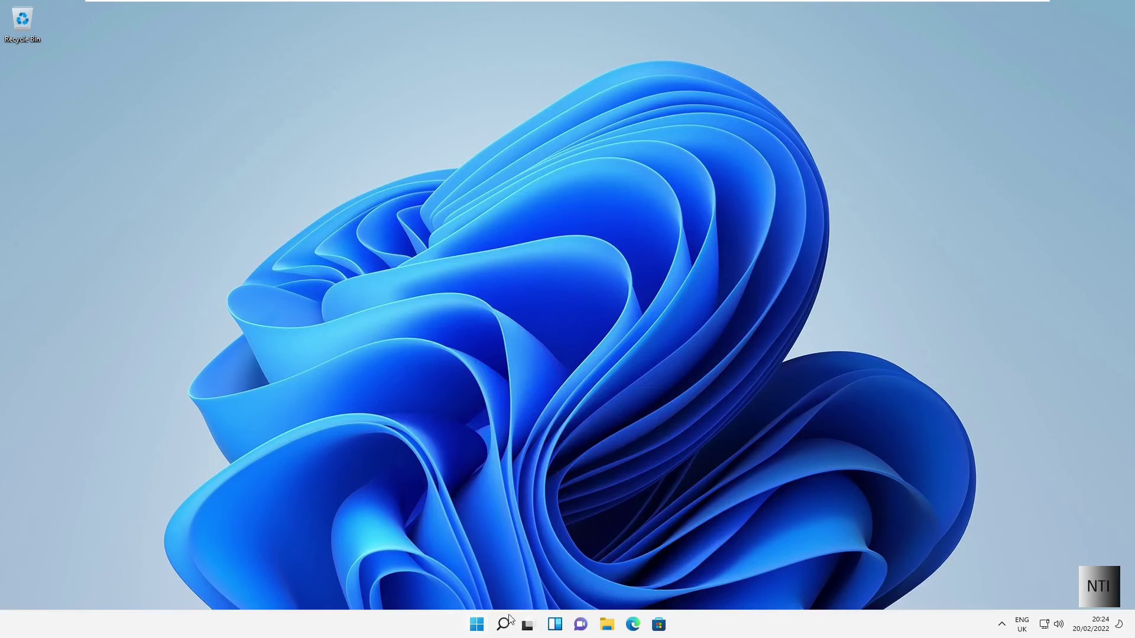
left_click(609, 625)
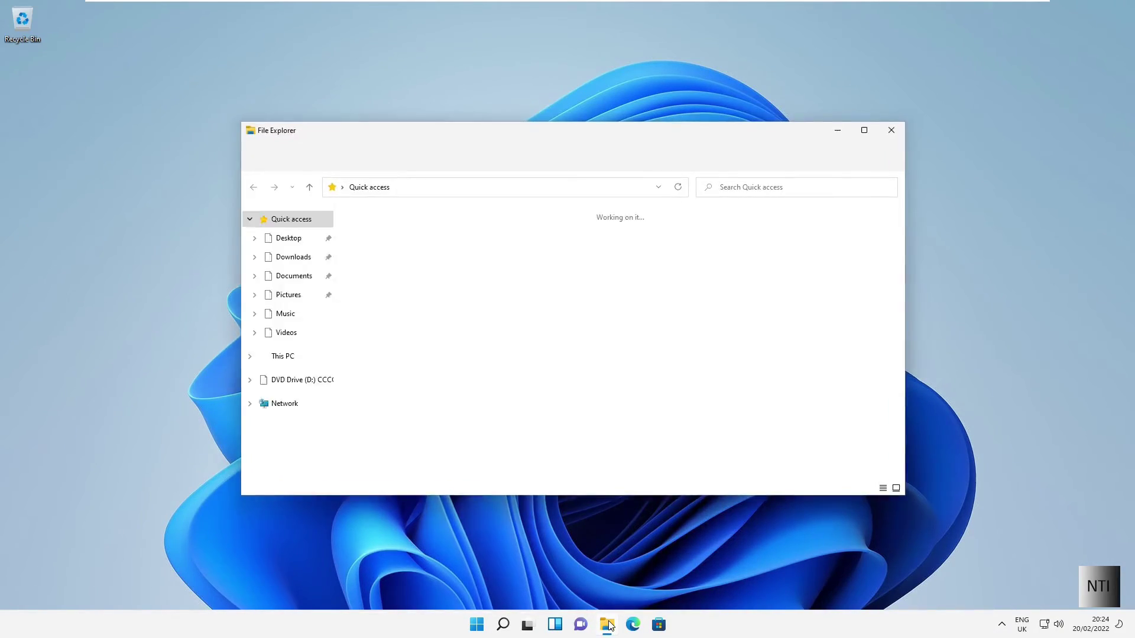
left_click(286, 361)
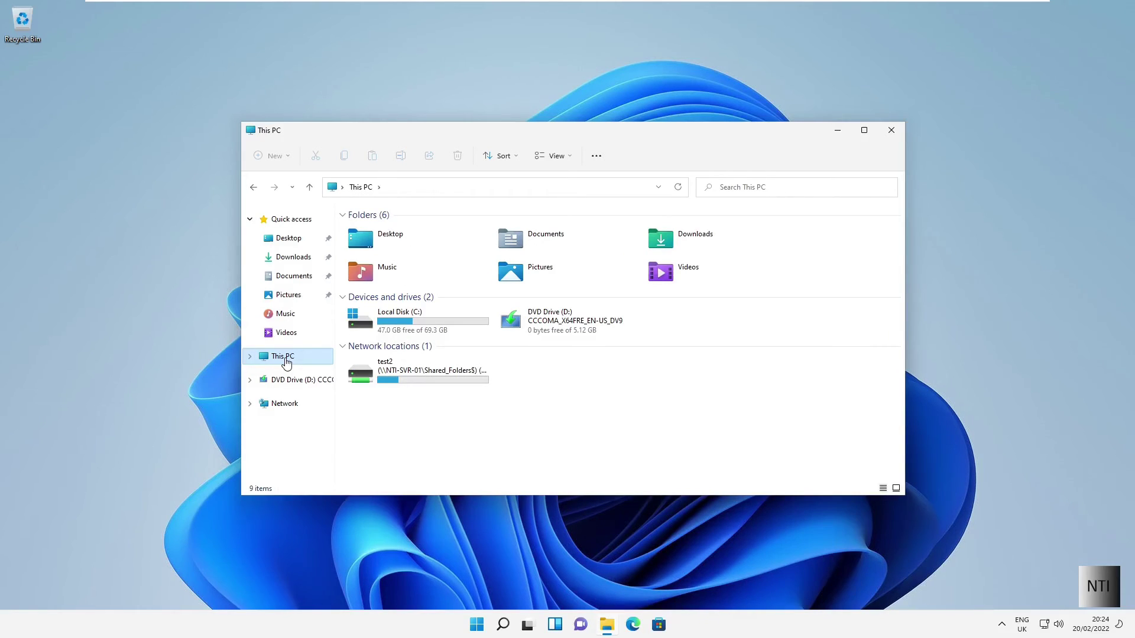
left_click(410, 374)
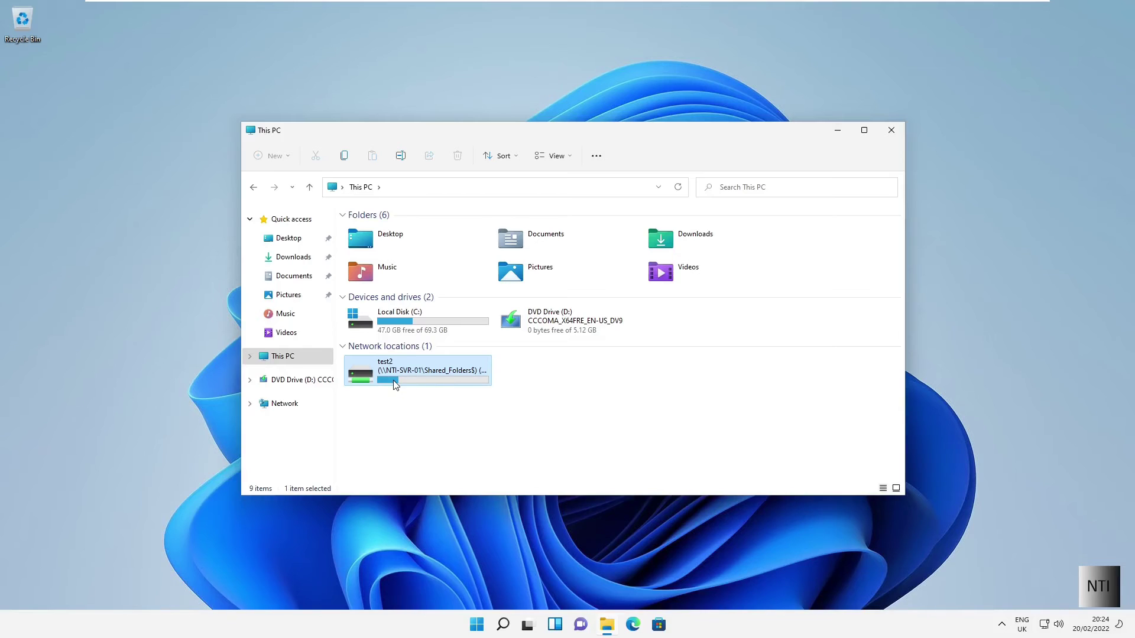
double_click(458, 375)
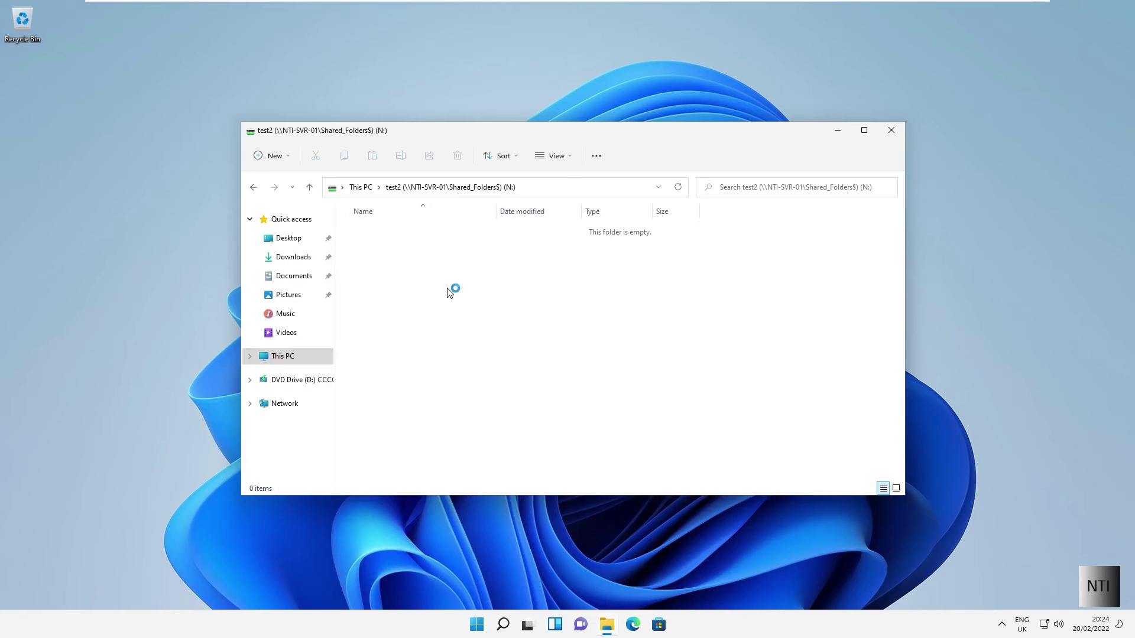
Step: Create a new text document on the N: drive named test
left_click(278, 157)
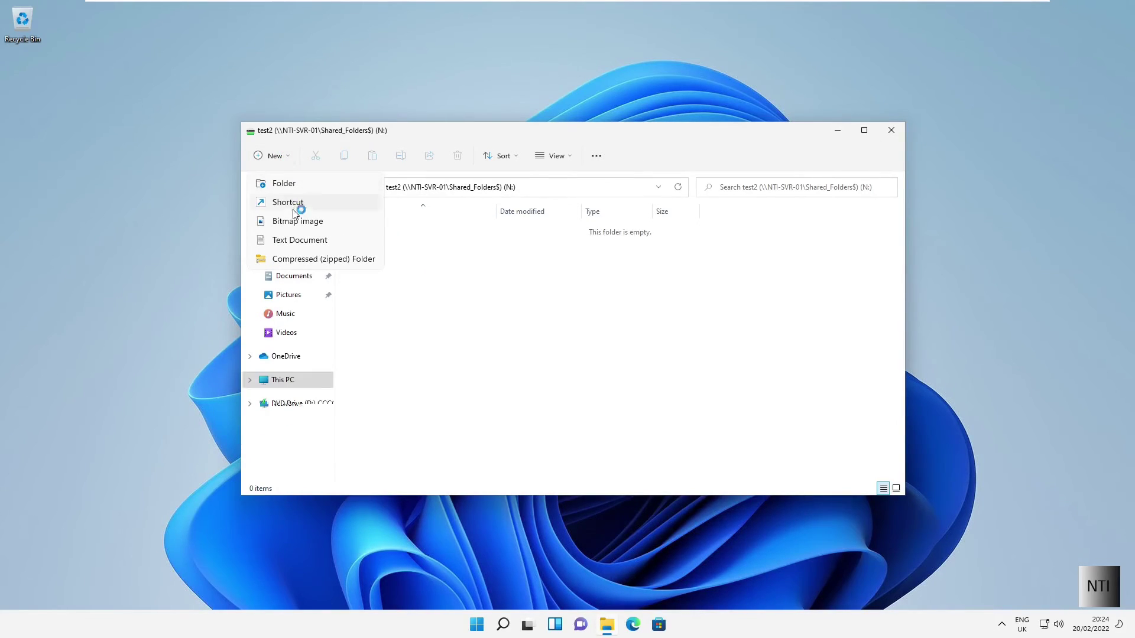
left_click(292, 240)
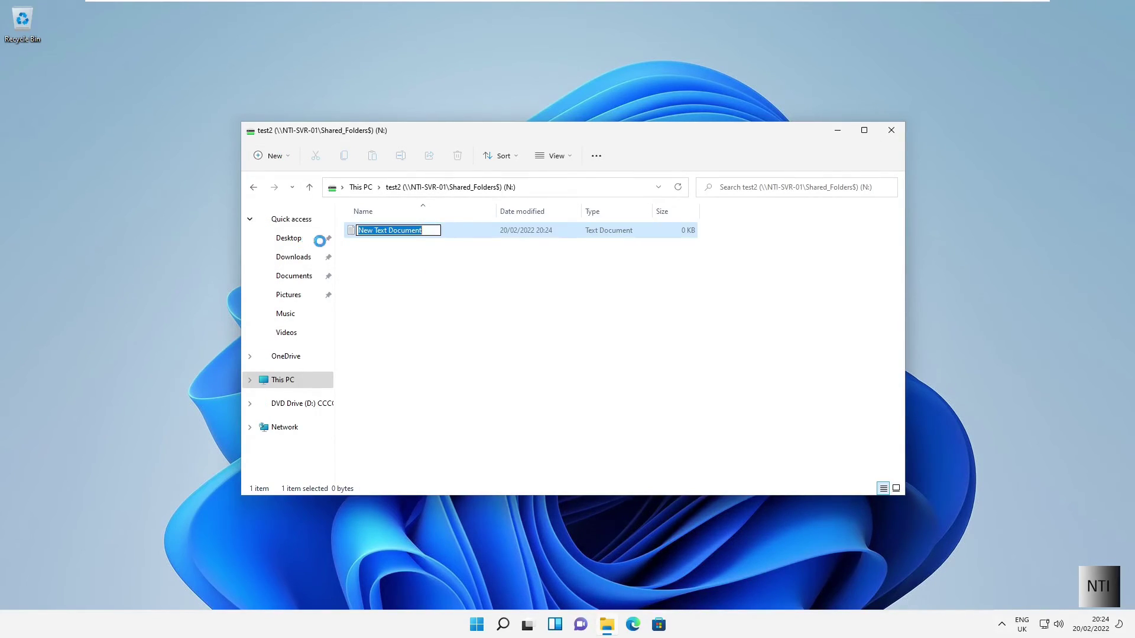
type("test")
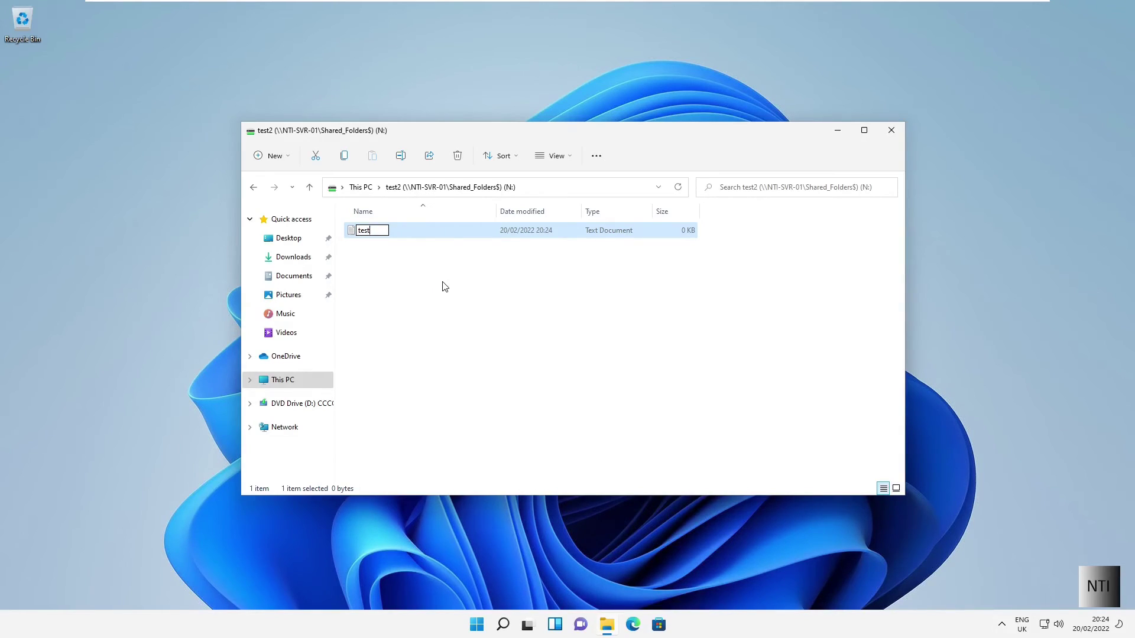
key("Return")
left_click(426, 244)
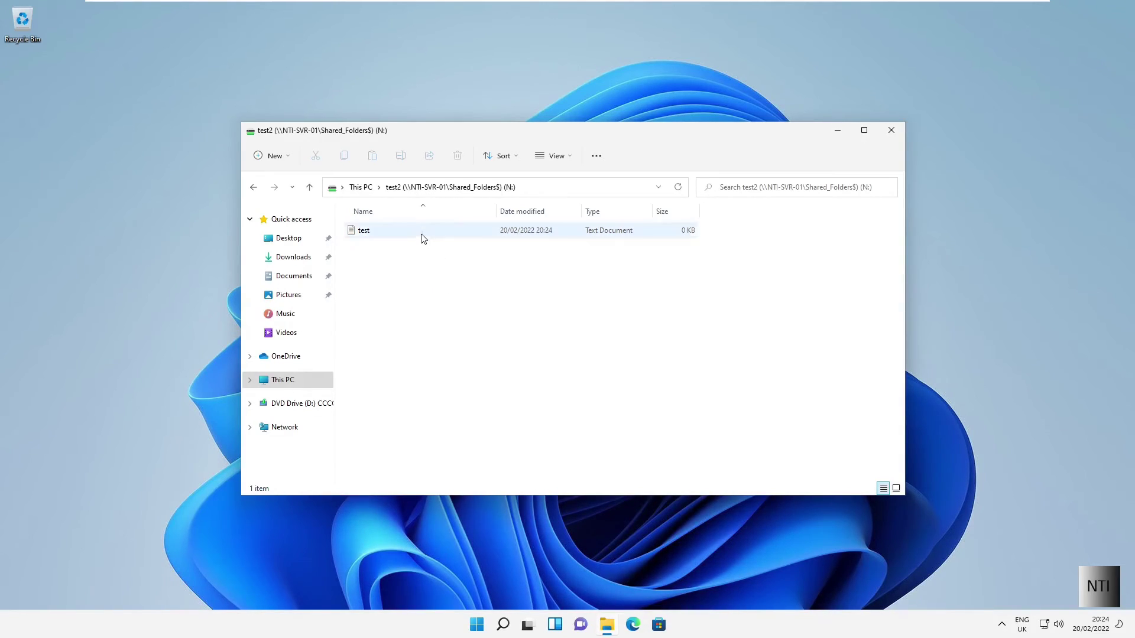
Step: Write "Like and Subscribe!!" into test in Notepad, save it, and close Notepad
double_click(421, 232)
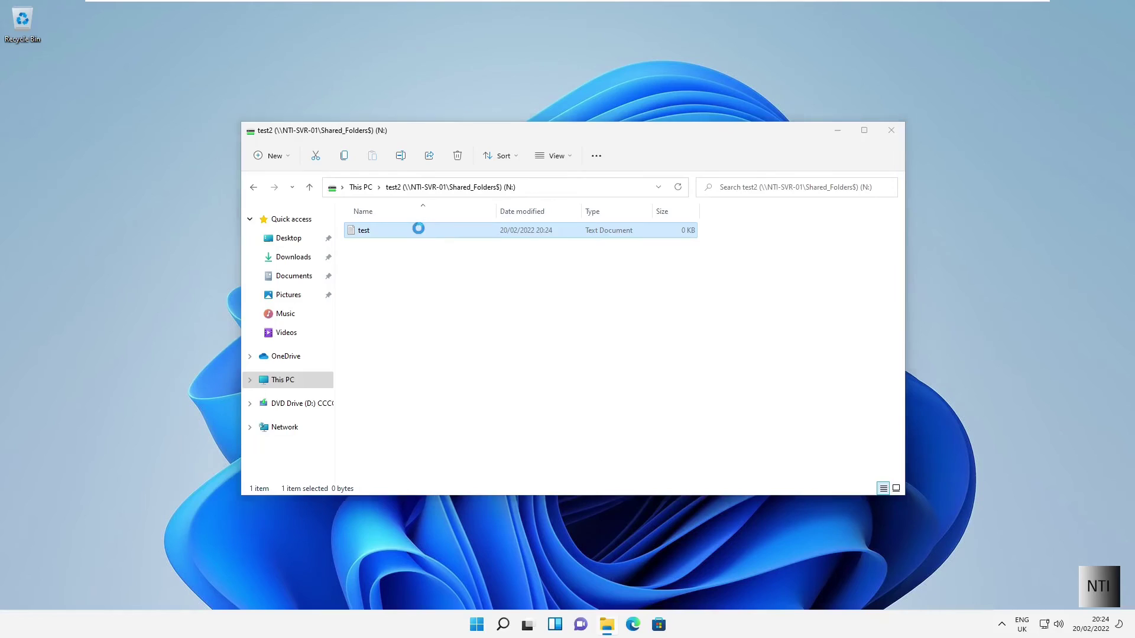
left_click_drag(218, 63, 377, 185)
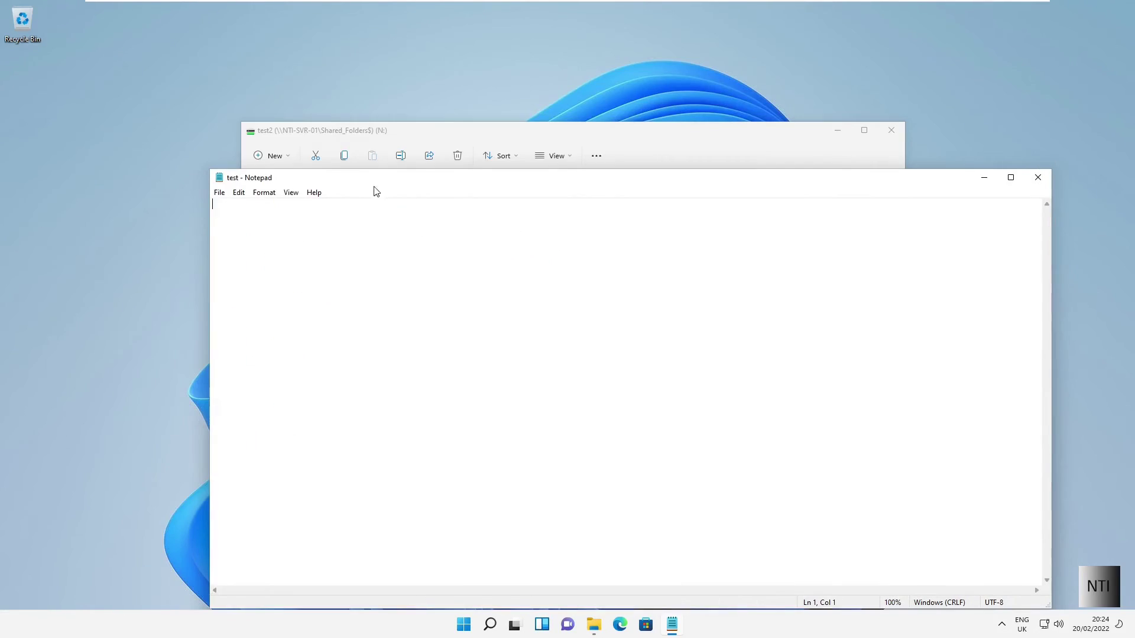
type("Like and Sub")
type("scrive")
type("be!")
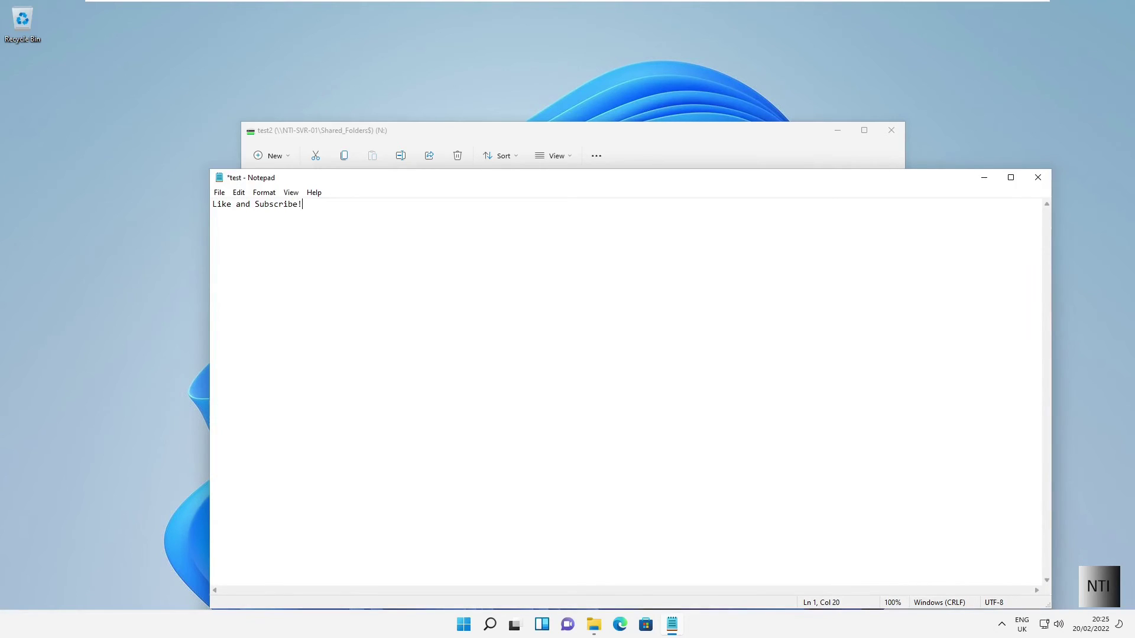
left_click(219, 193)
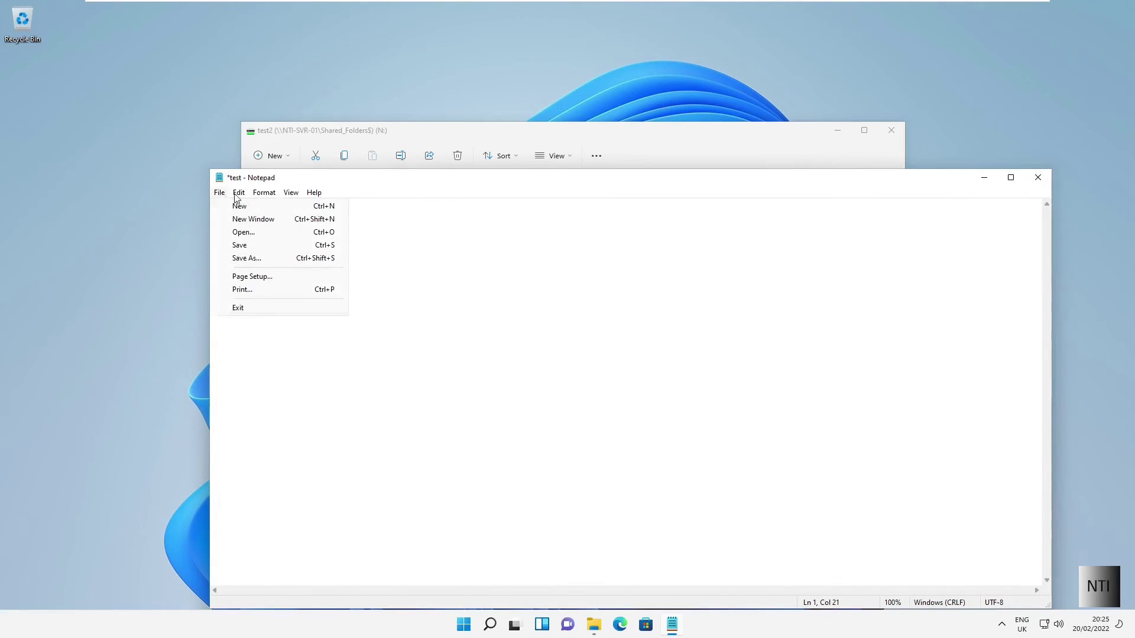
left_click(237, 245)
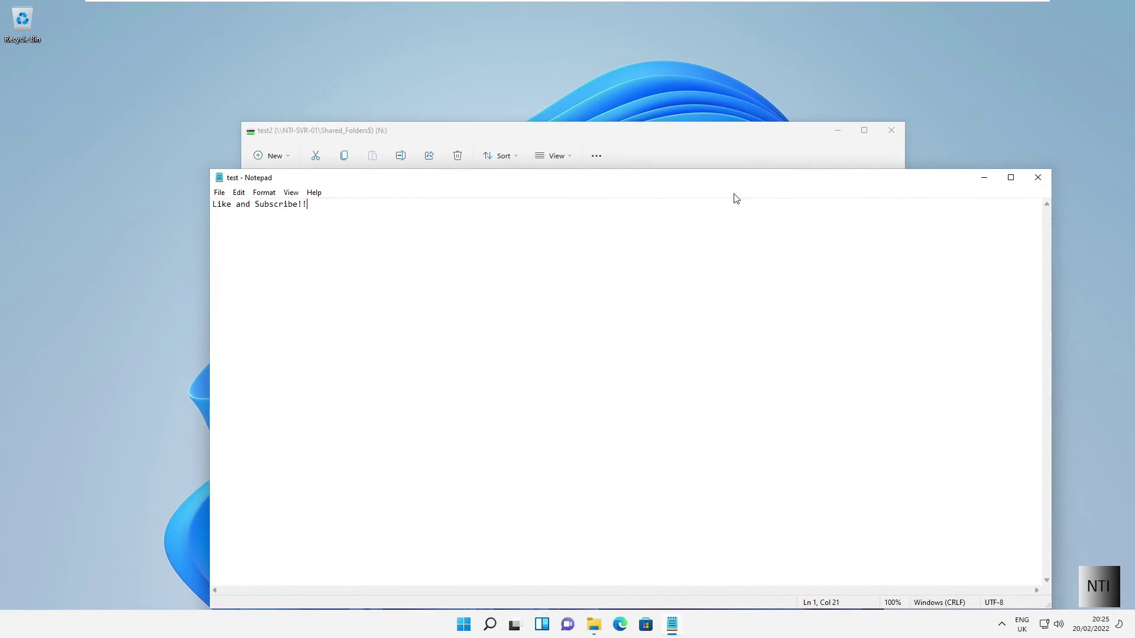
left_click(1040, 180)
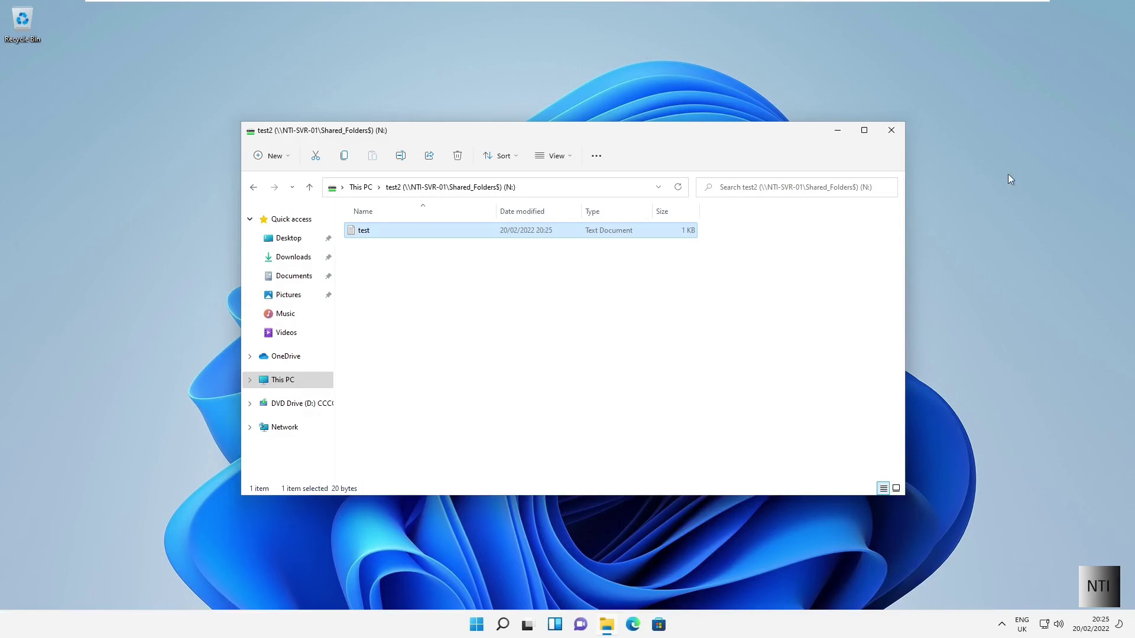
Step: Close the client's Explorer and browse the server to C:\Shared Folders\test2
left_click(894, 131)
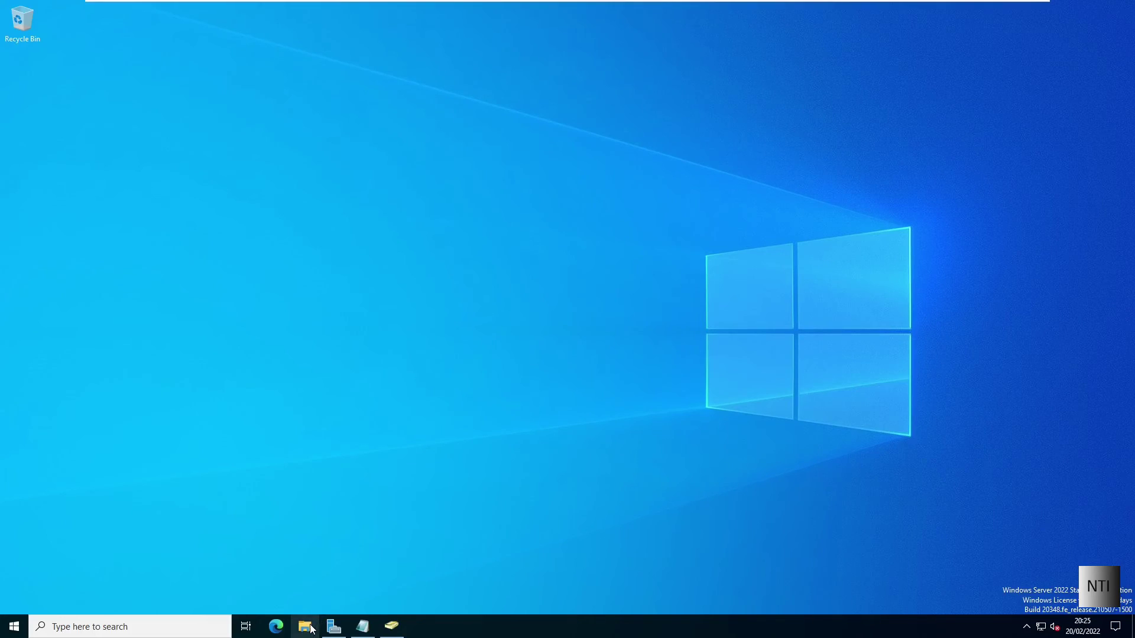
left_click(309, 628)
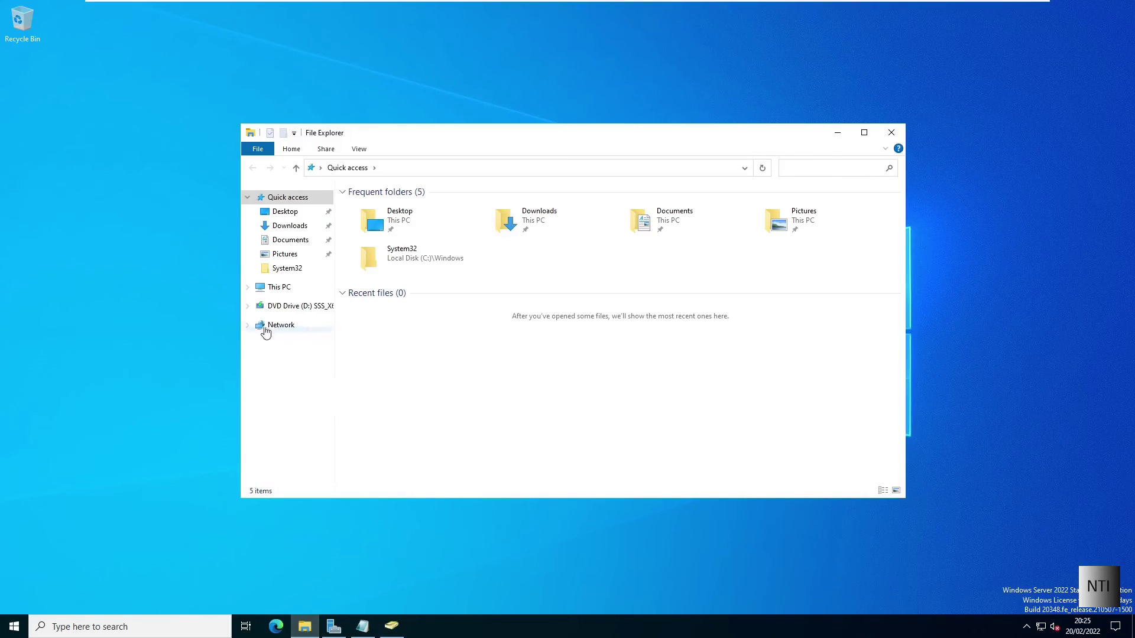
left_click(275, 287)
double_click(402, 334)
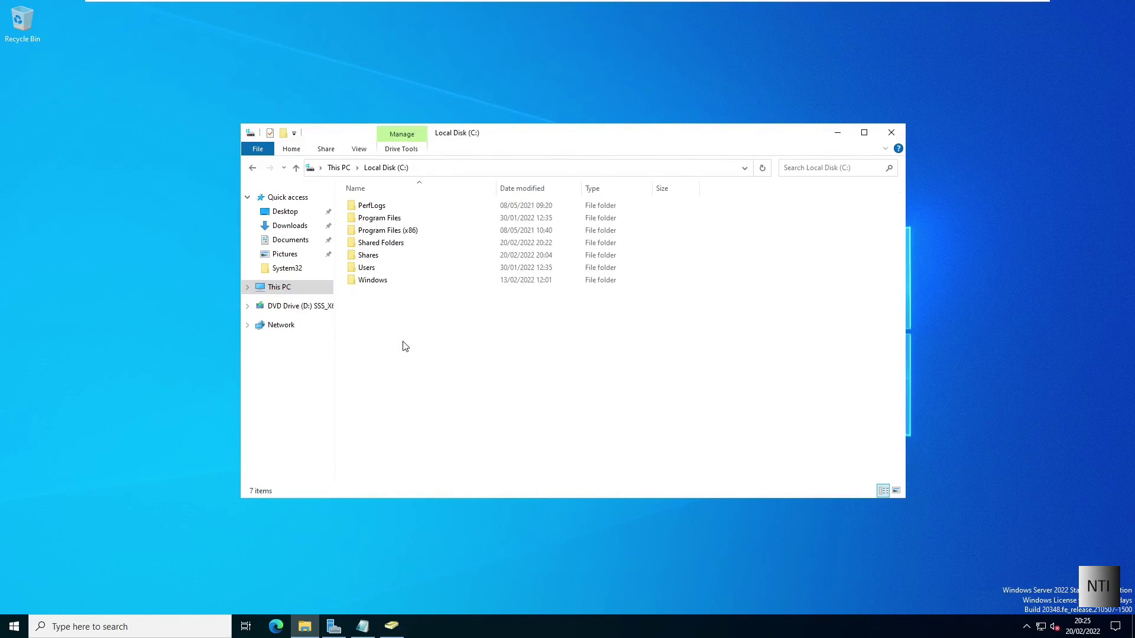
double_click(378, 245)
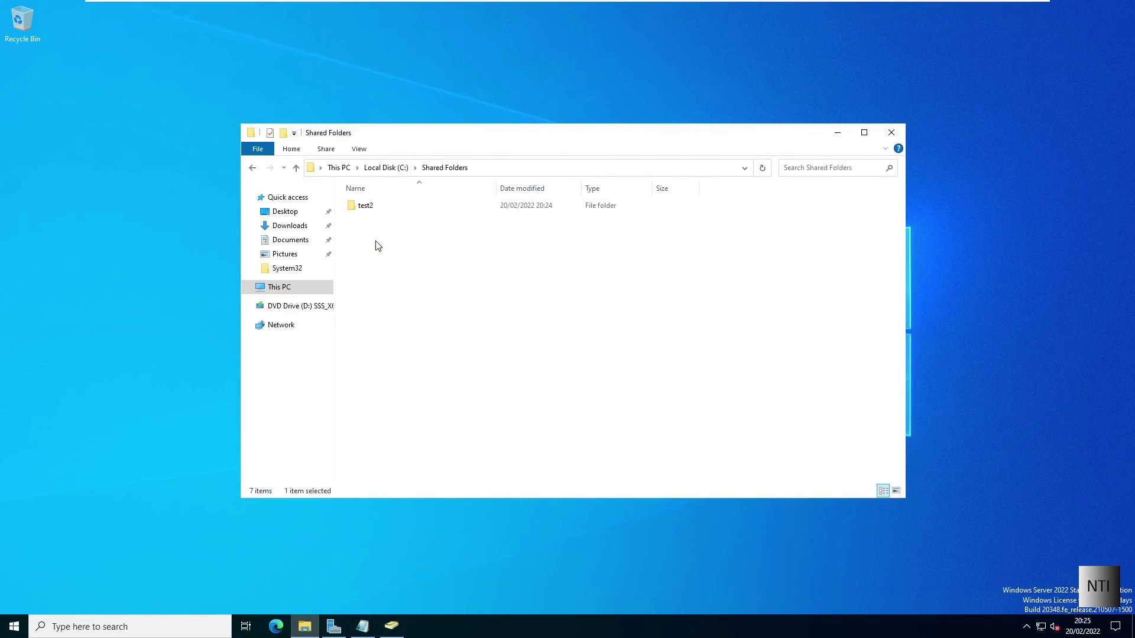
double_click(376, 208)
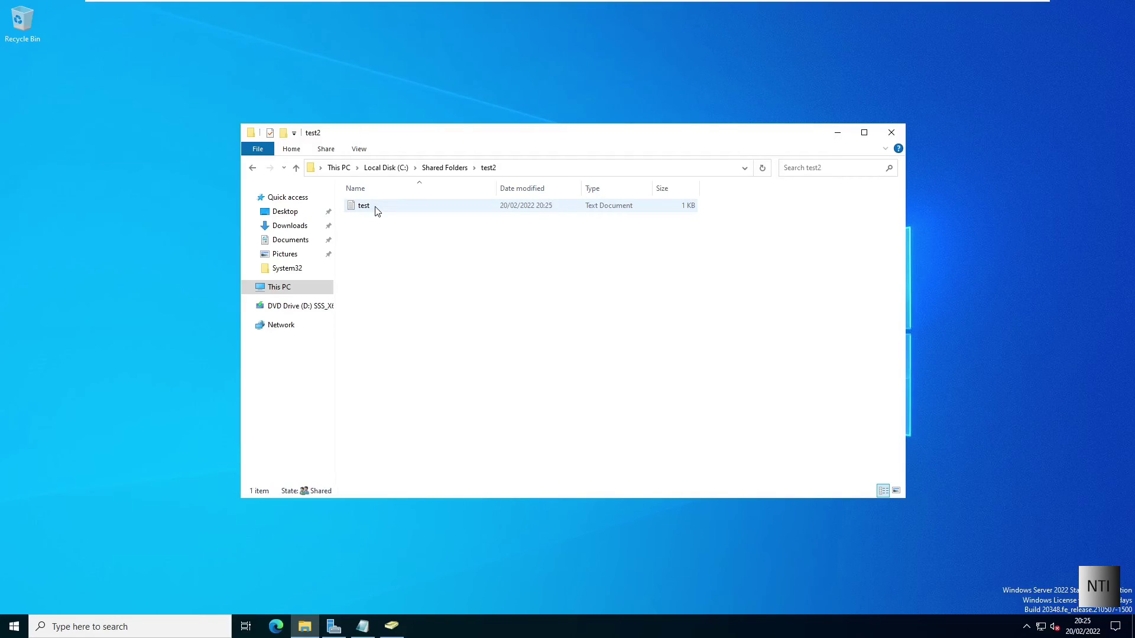
Step: Verify the test file reads "Like and Subscribe!!", then close Notepad and File Explorer
double_click(377, 212)
left_click_drag(266, 121, 296, 308)
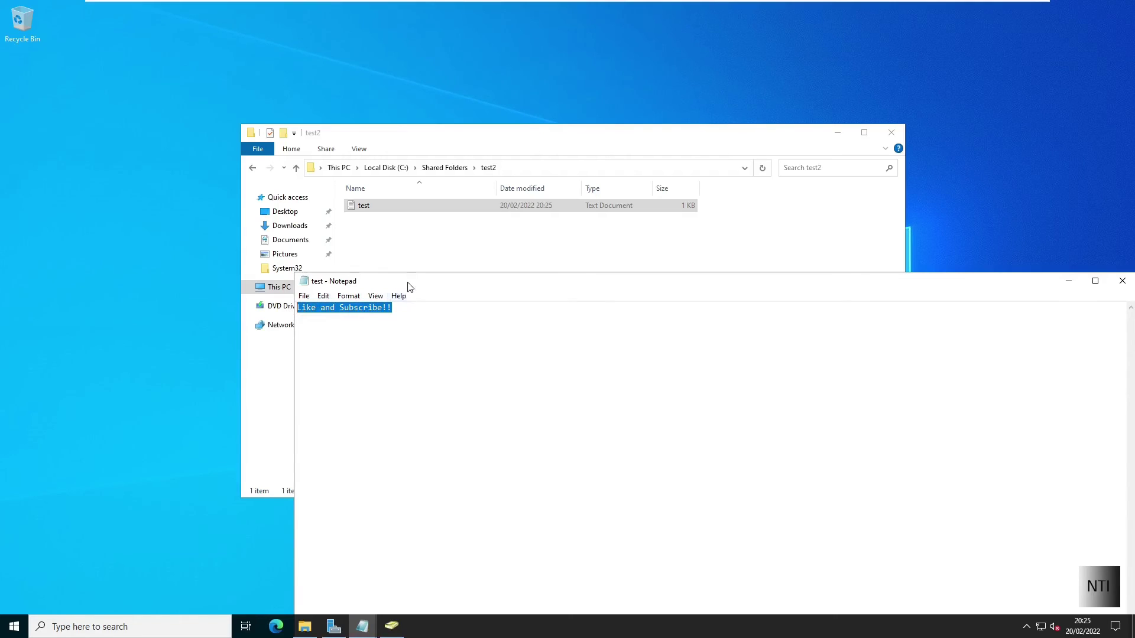
left_click_drag(406, 285, 258, 272)
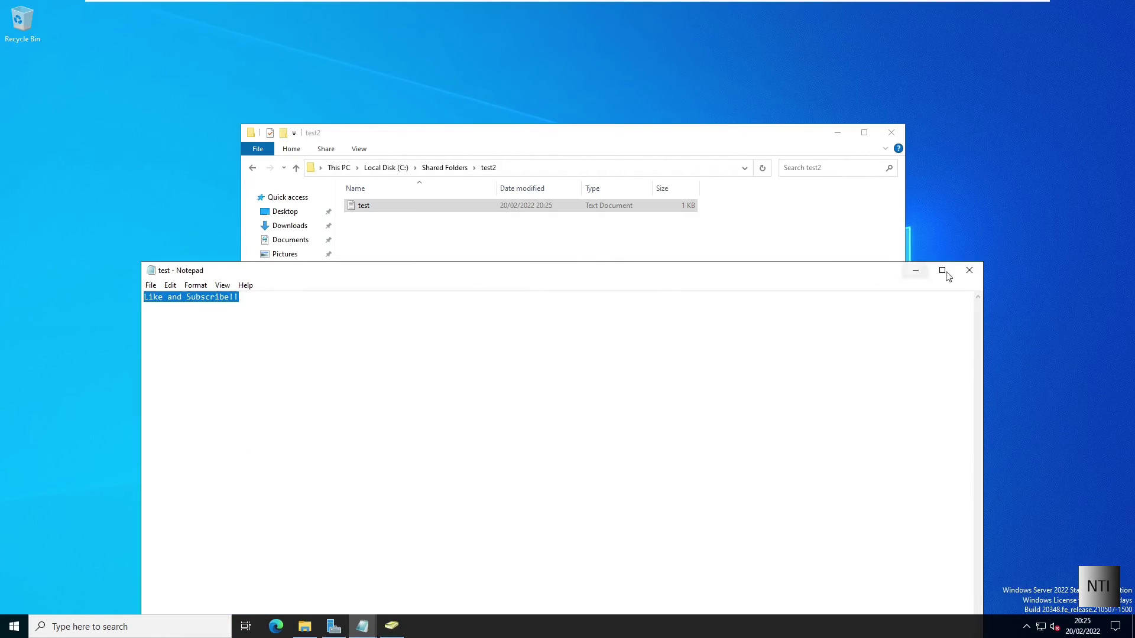
left_click(968, 272)
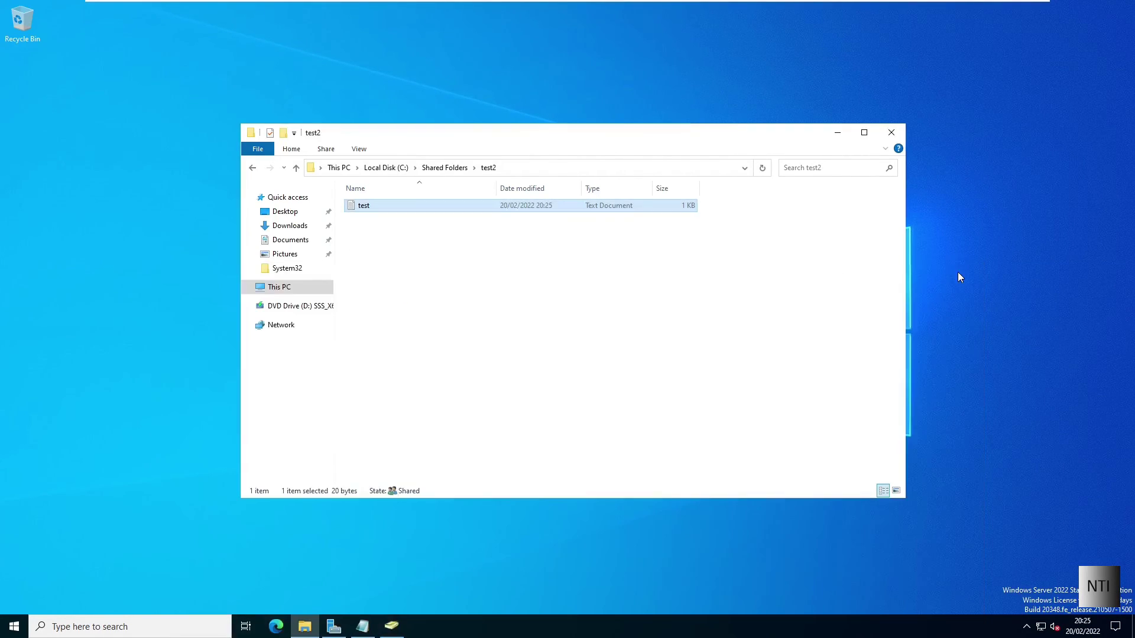
left_click(892, 133)
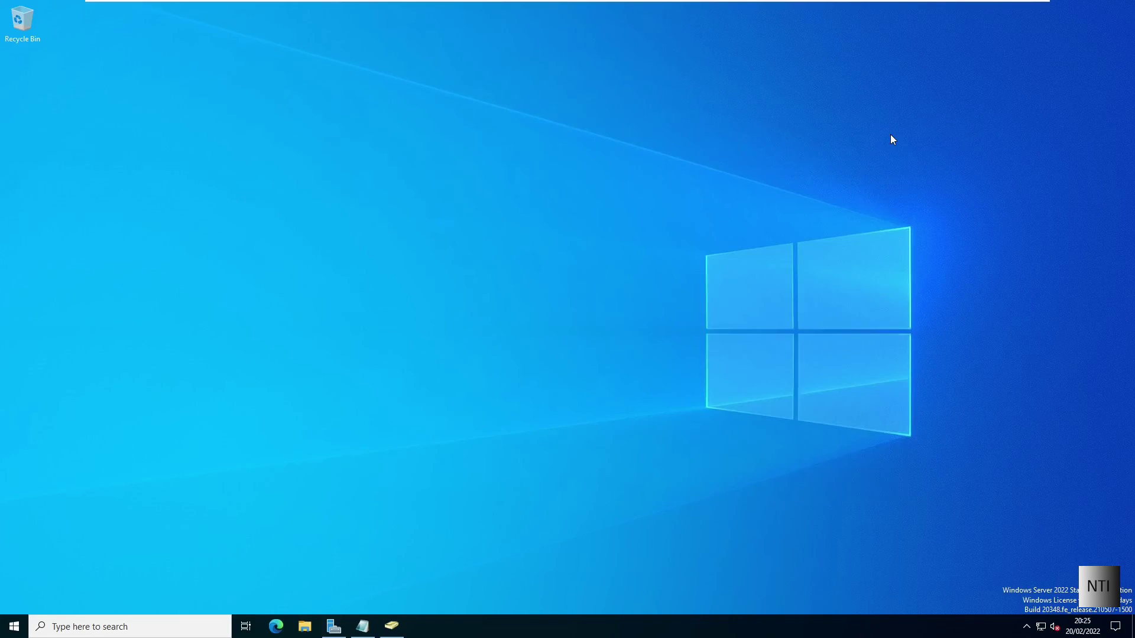